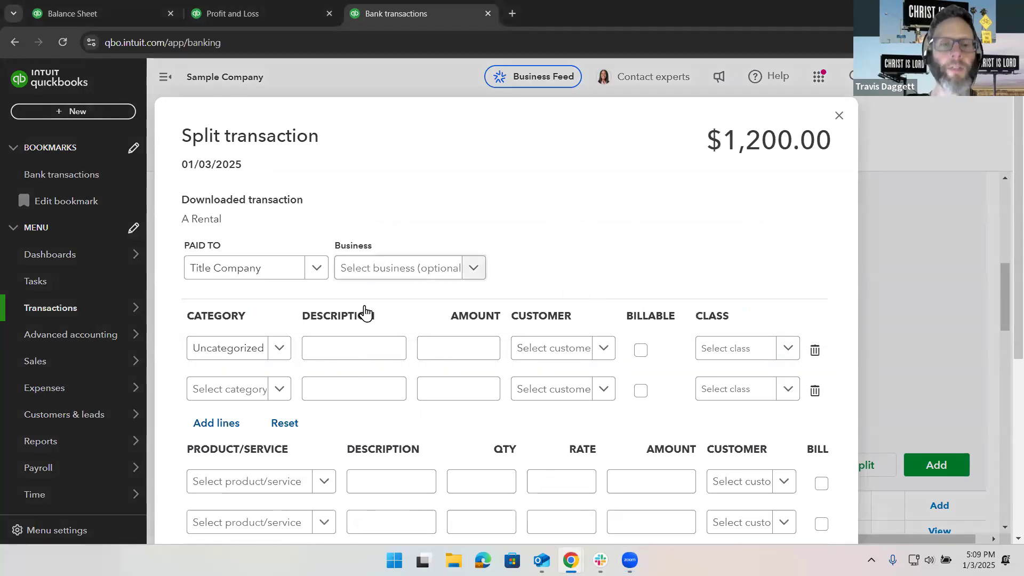
- Fill the first split line with category Loan Payable, amount 400, and the property-address class
click(242, 352)
key(BackSpace)
text(oan)
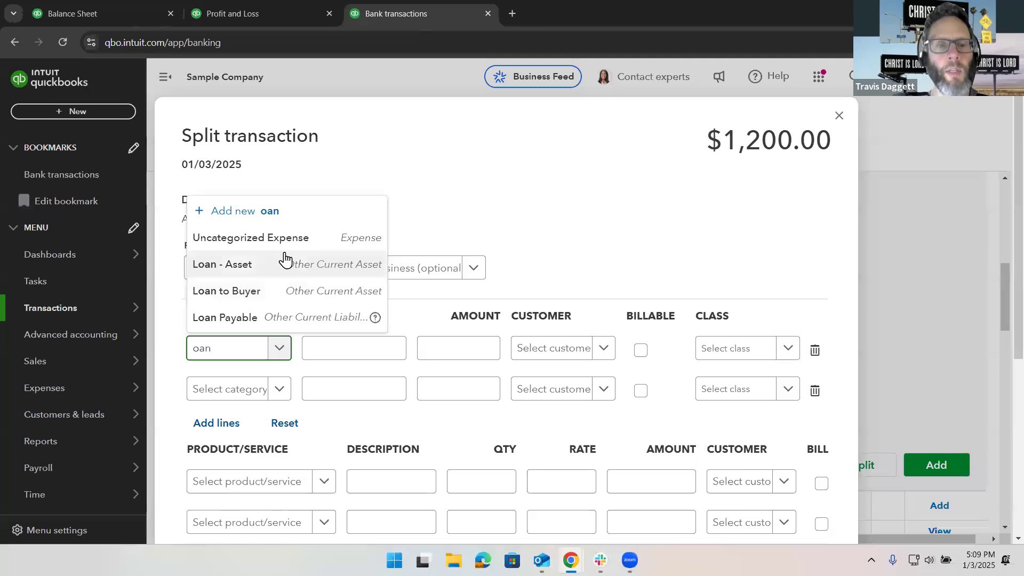
click(352, 321)
click(452, 346)
text(400)
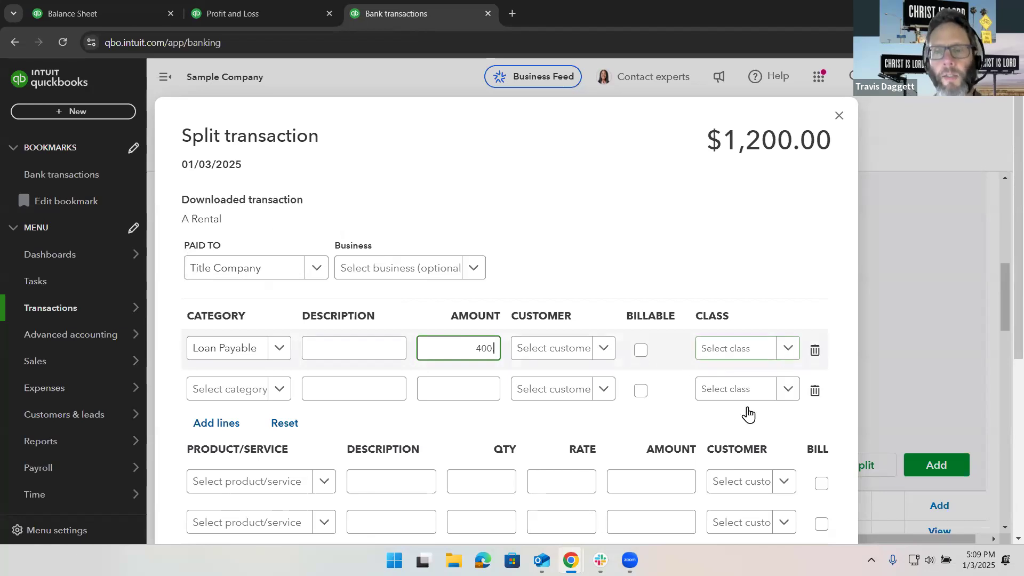
click(747, 348)
click(745, 406)
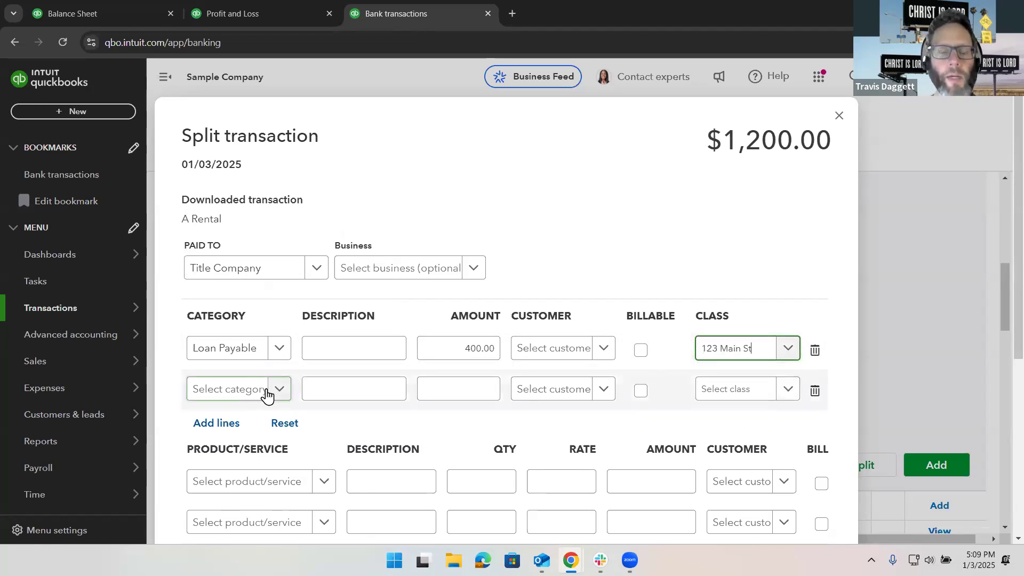
- Fill the second split line with category Interest Paid, amount 400, and the property-address class
click(247, 395)
text(inter)
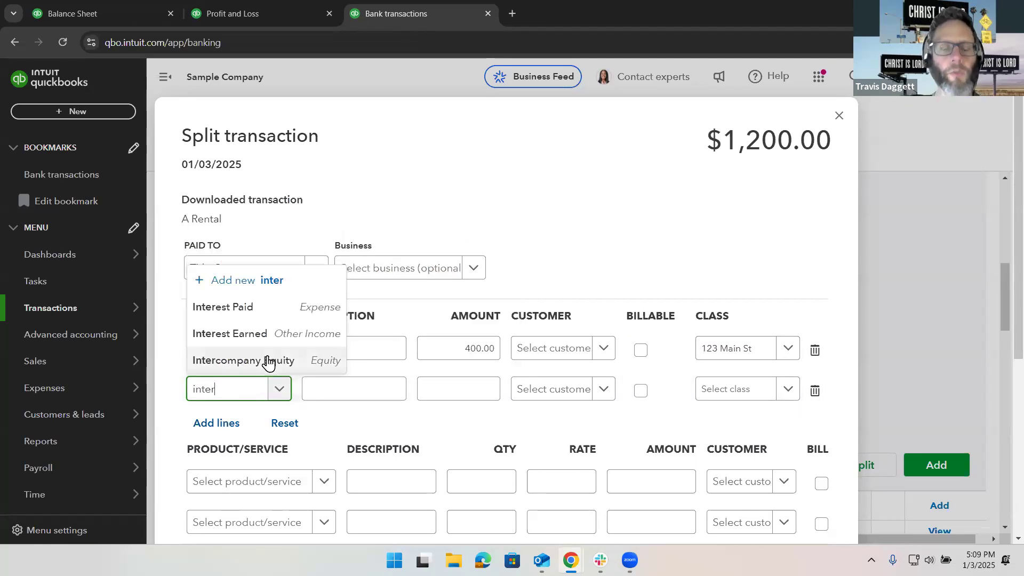
click(262, 321)
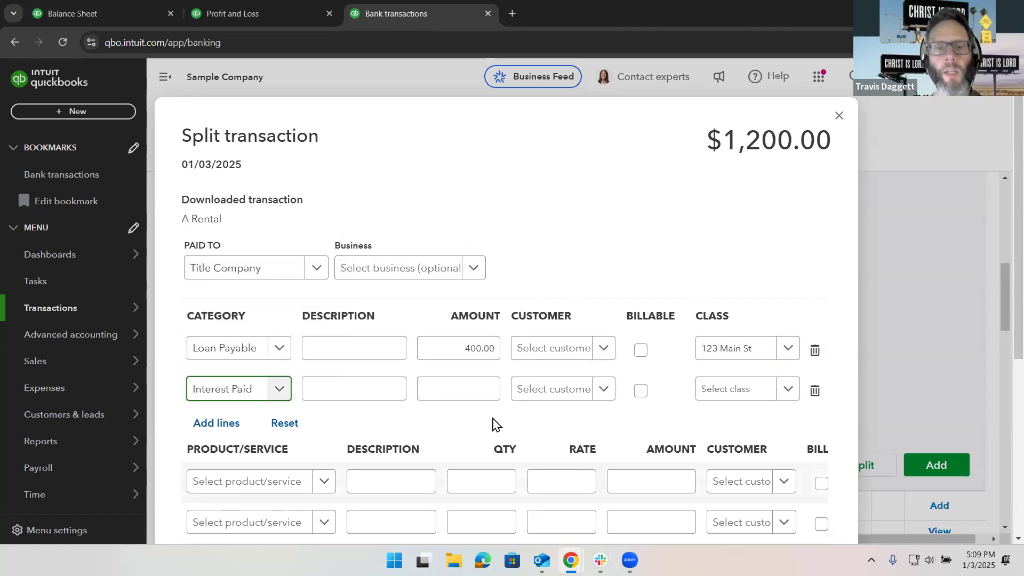
click(465, 389)
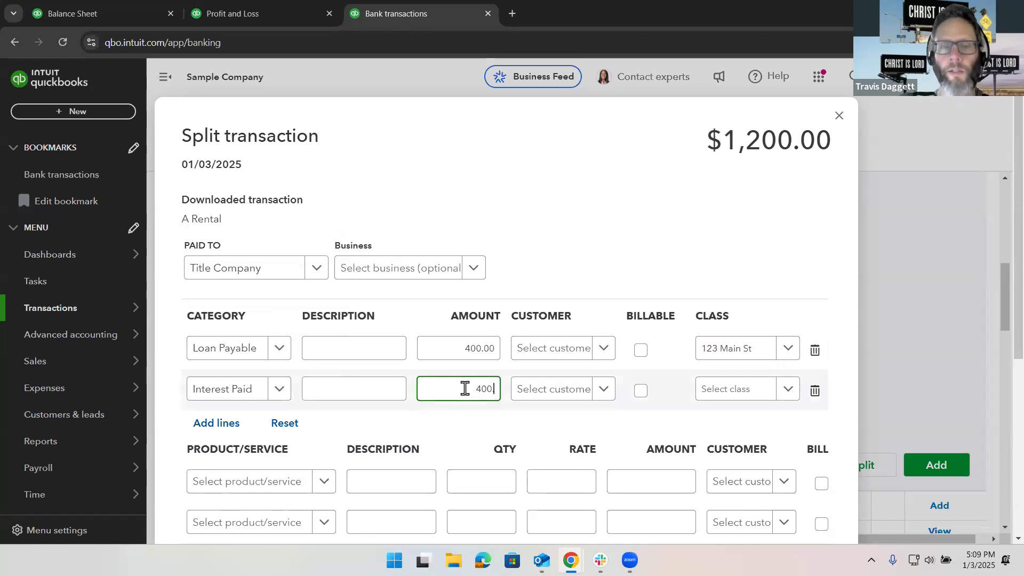
click(736, 391)
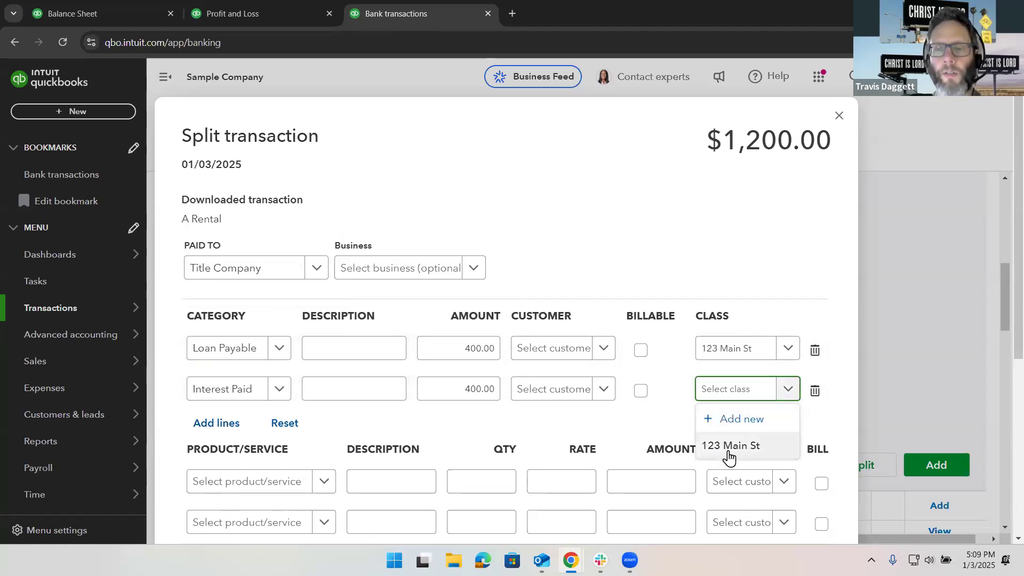
click(729, 445)
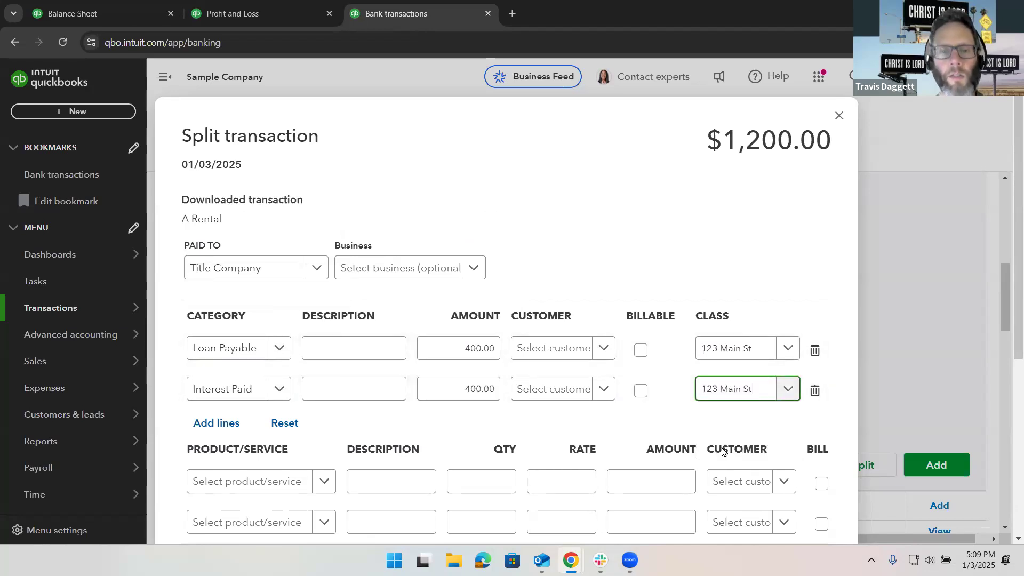
- Add more split lines and fill the third with category Escrow - Asset, amount 400, and the property-address class
click(226, 425)
click(231, 433)
text(escrow)
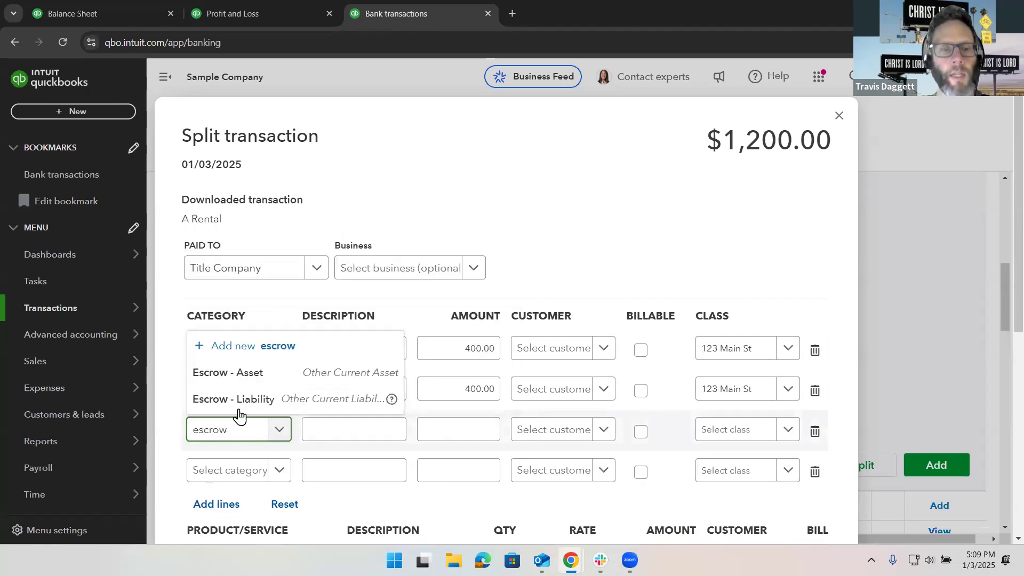
key(Return)
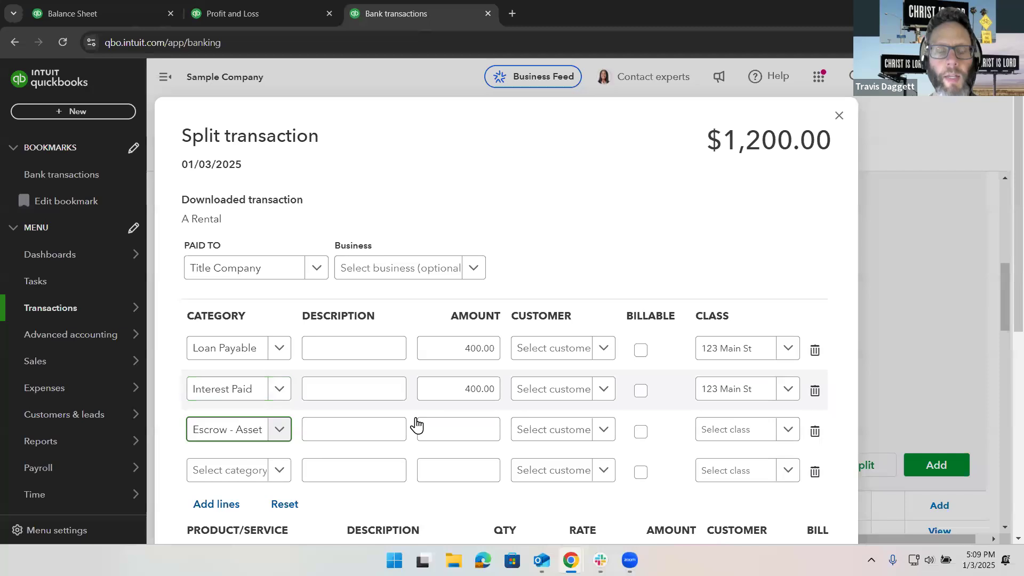
click(793, 437)
click(758, 486)
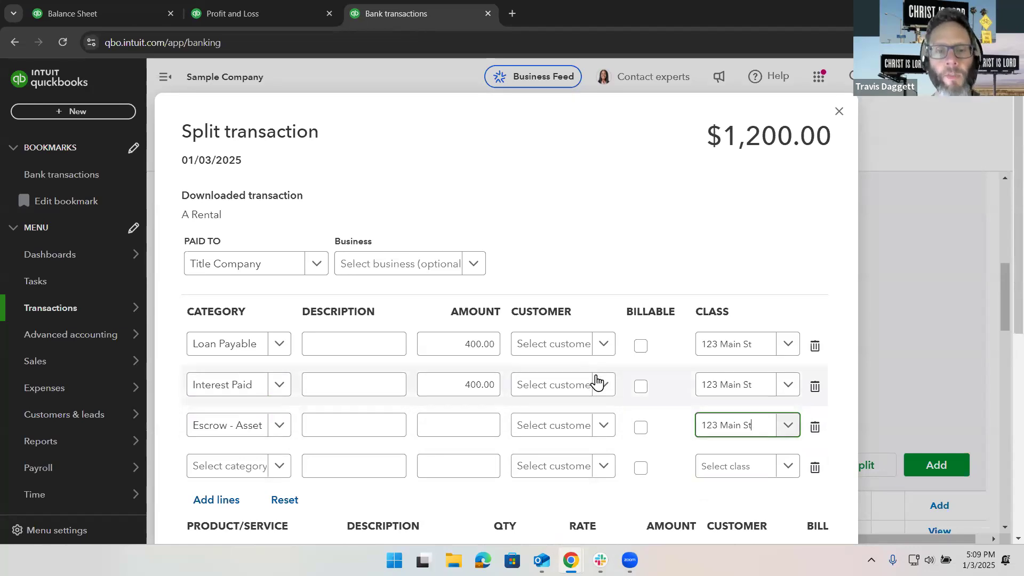
scroll(594, 382, down, 1)
click(482, 368)
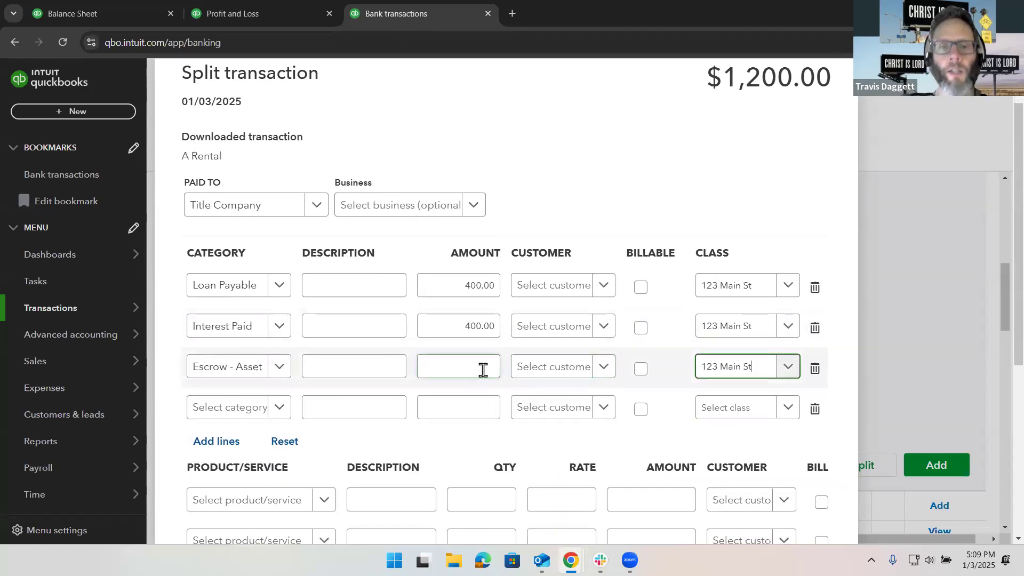
text(400.)
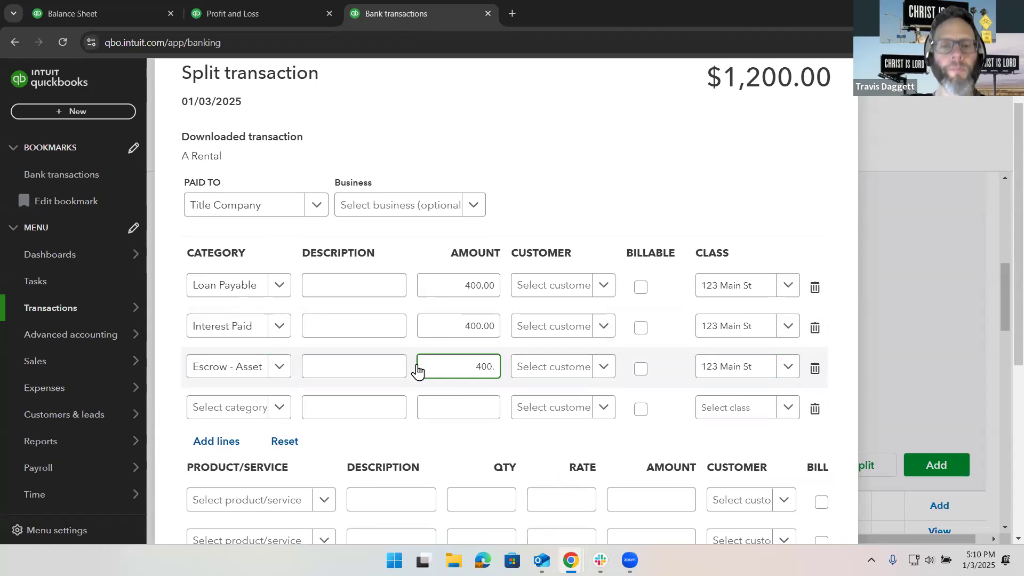
- Check the split amount against the original amount and add the split transaction
scroll(416, 368, down, 7)
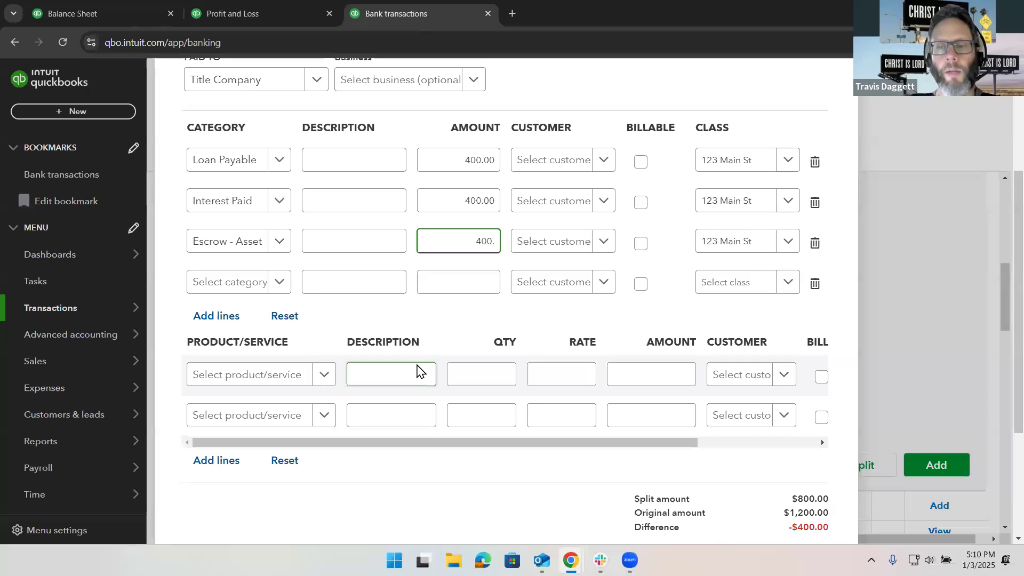
scroll(485, 347, up, 7)
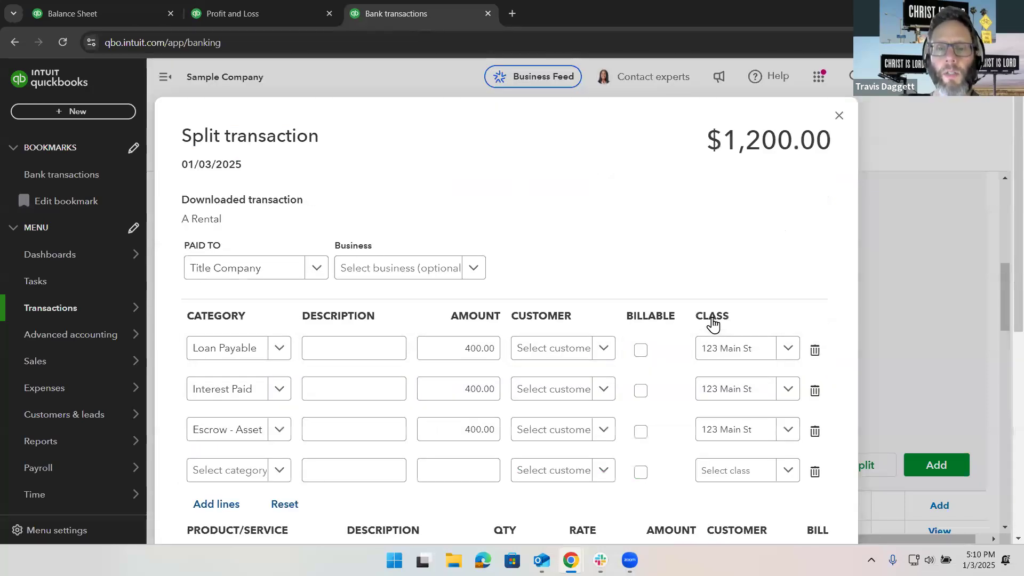
scroll(721, 328, down, 7)
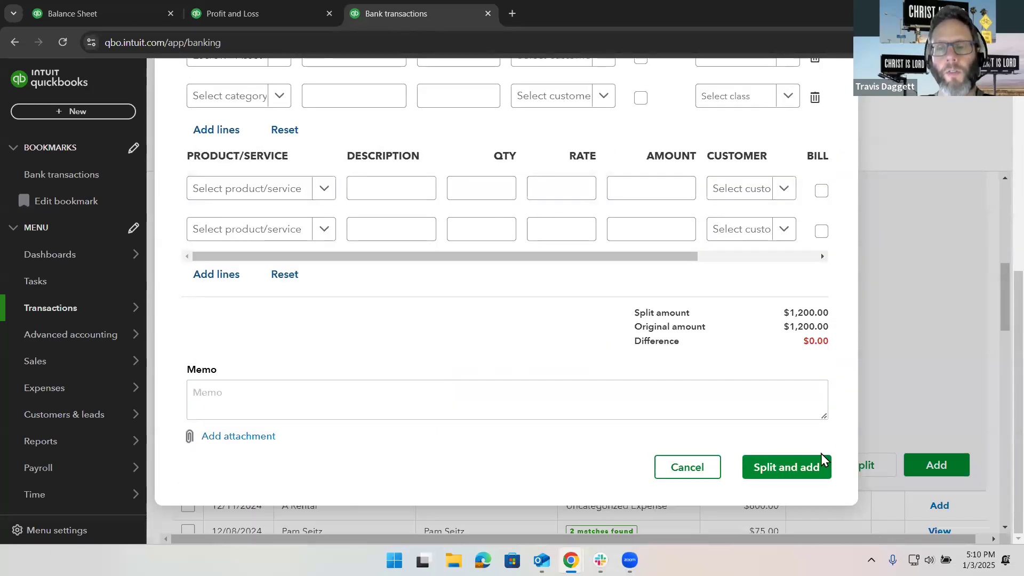
click(800, 473)
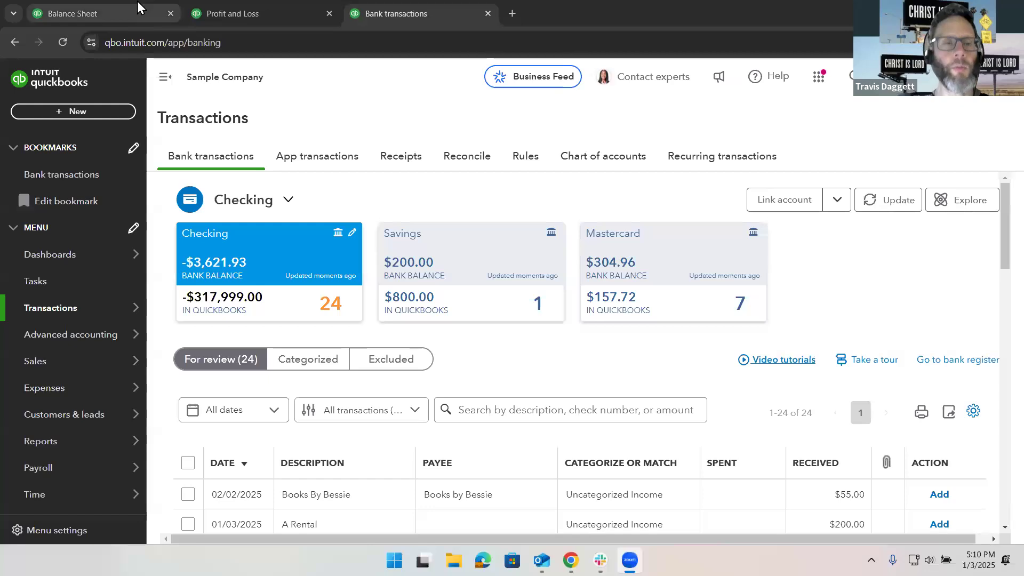
- Reload the Balance Sheet report and examine its bank account, Escrow - Asset and other asset balances
click(127, 8)
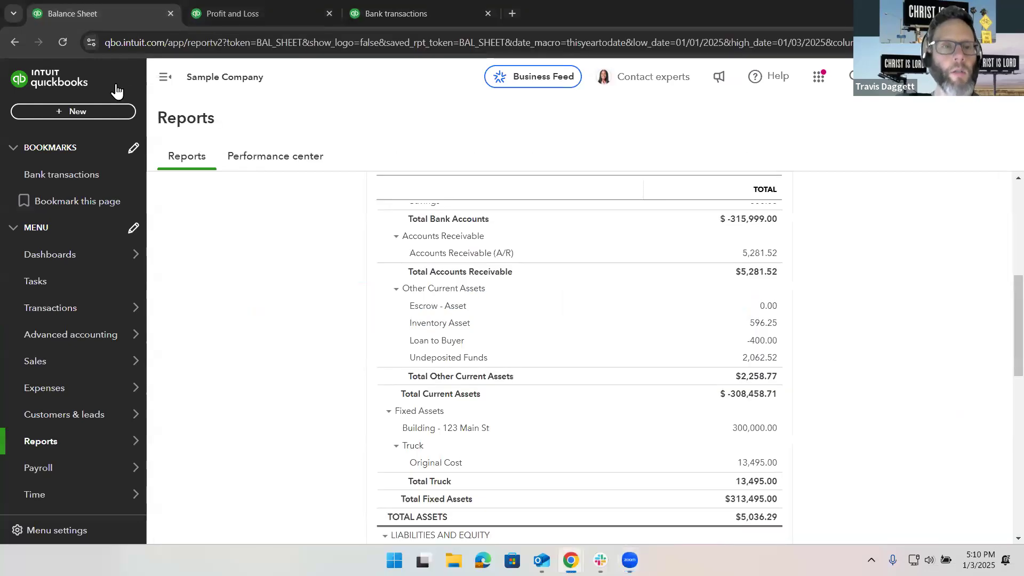
click(61, 43)
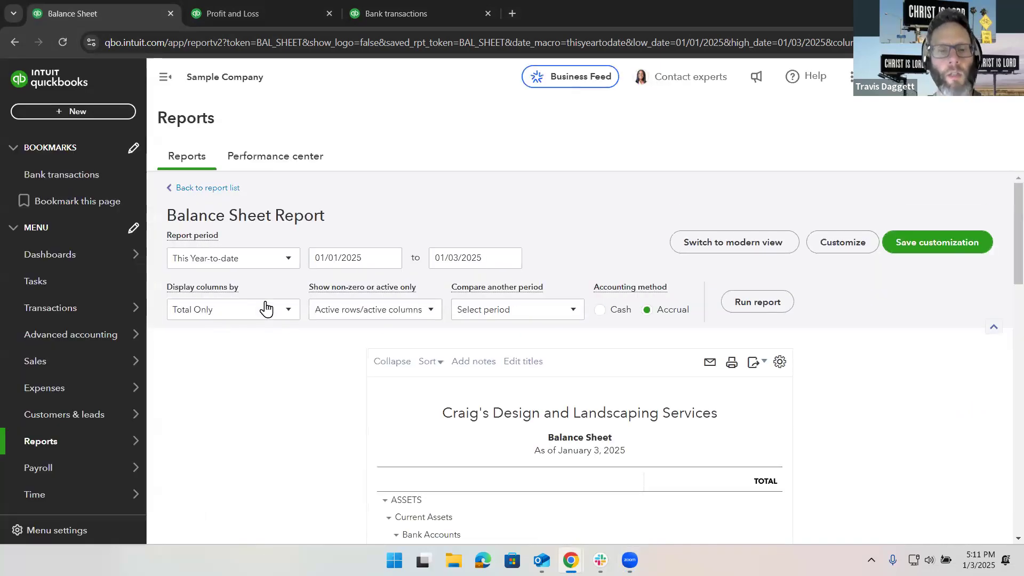
scroll(267, 306, down, 6)
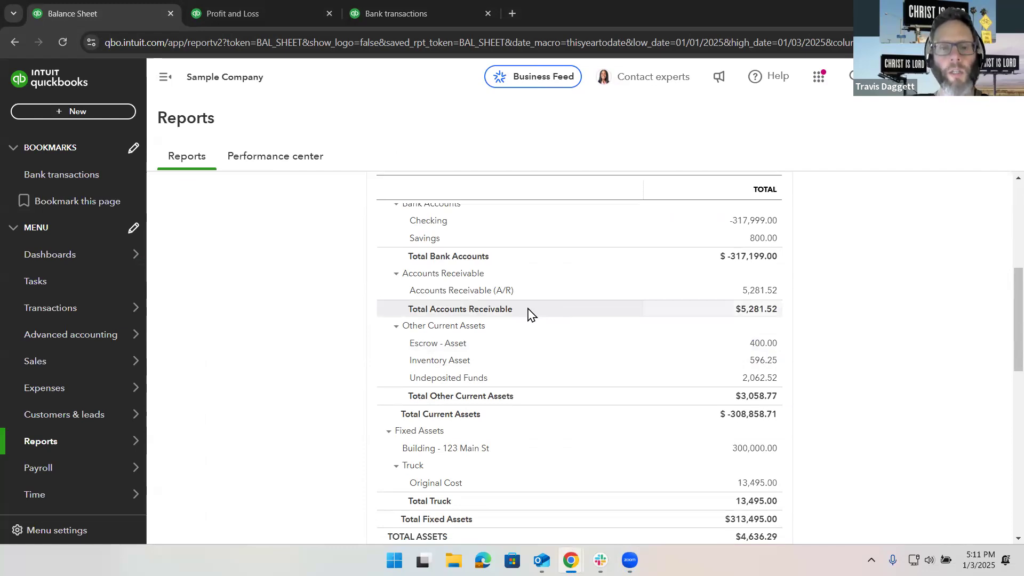
- Reload the Profit and Loss report and examine the Interest Paid expense
click(248, 6)
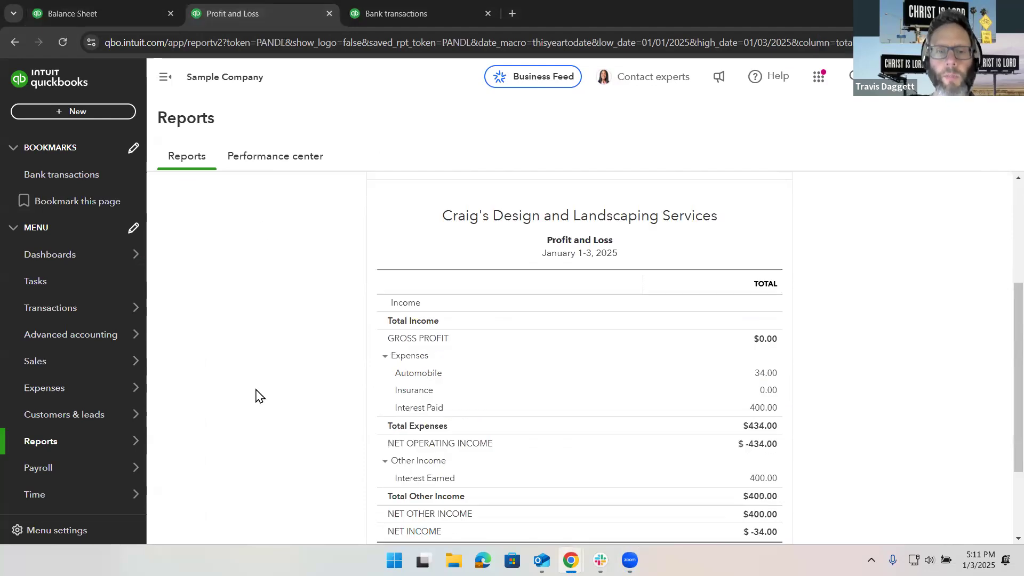
scroll(256, 390, down, 1)
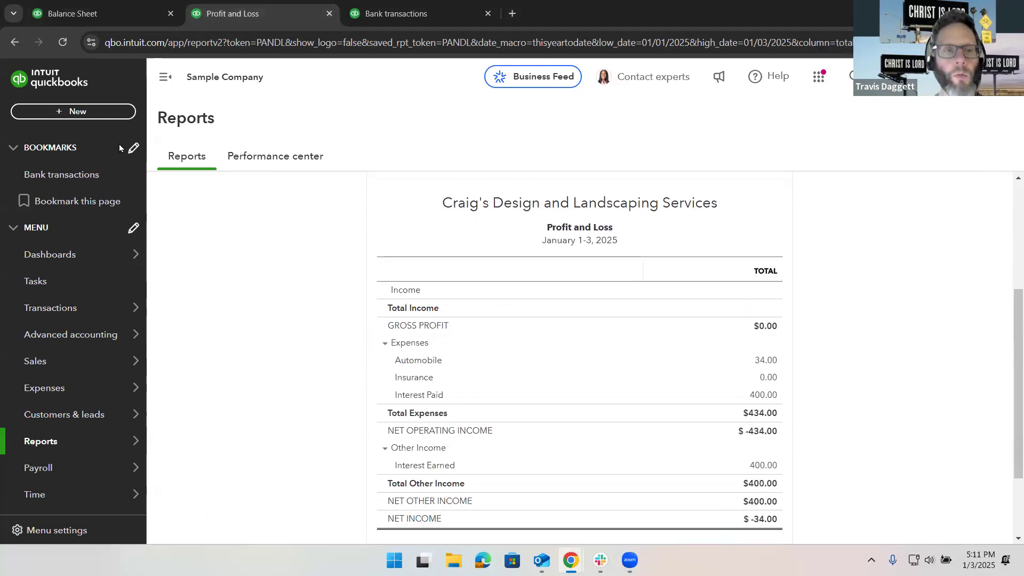
click(60, 40)
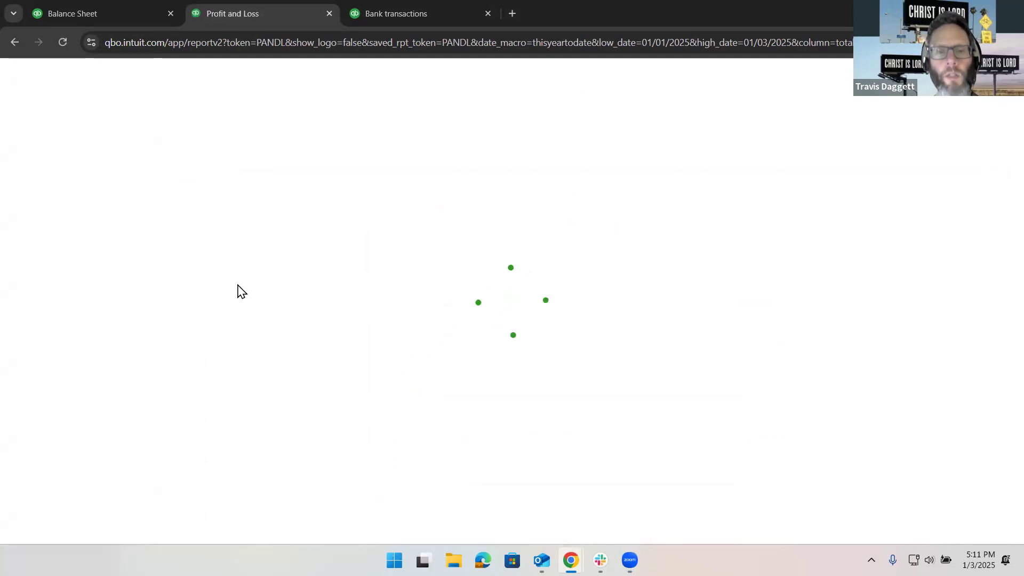
scroll(238, 291, down, 3)
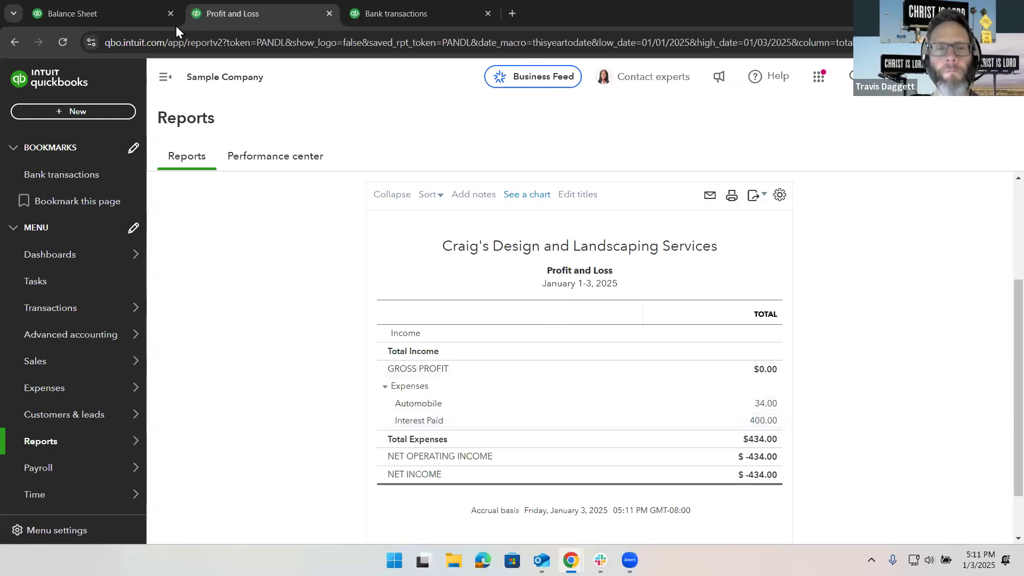
- Examine the Balance Sheet's current liabilities and the transactions behind the Loan Payable balance, and return to the report
click(120, 6)
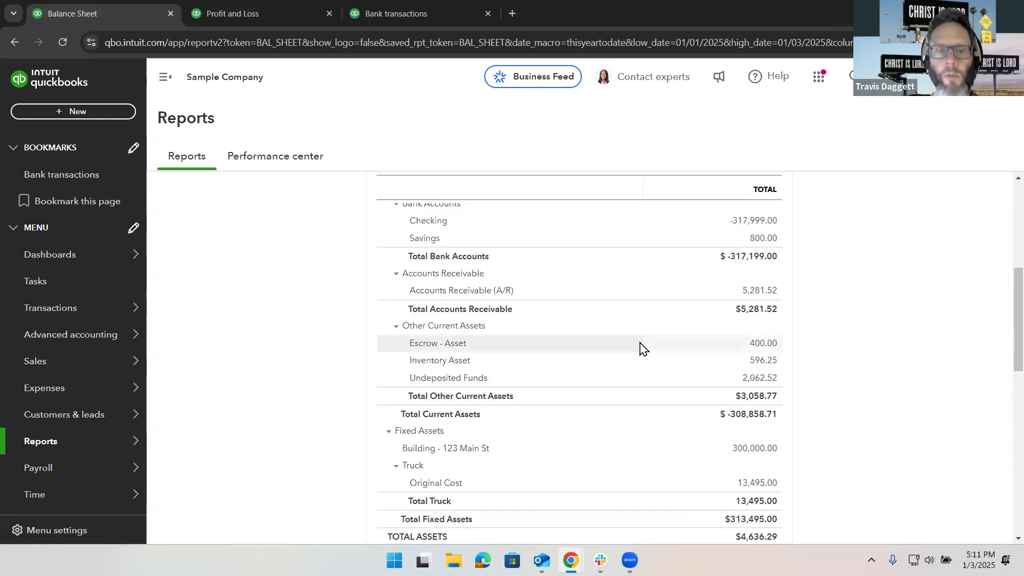
scroll(643, 349, down, 7)
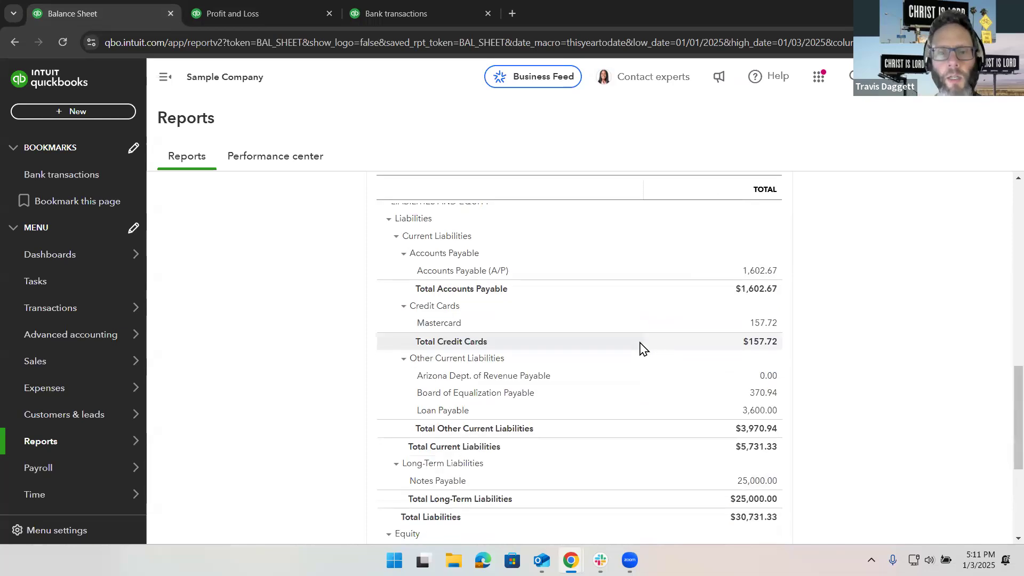
click(762, 395)
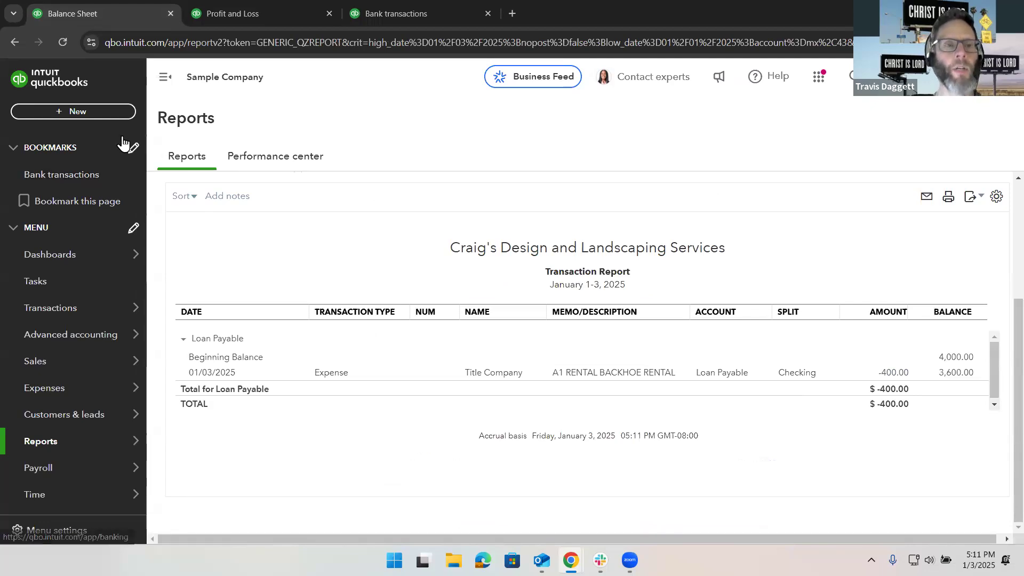
key(alt+Left)
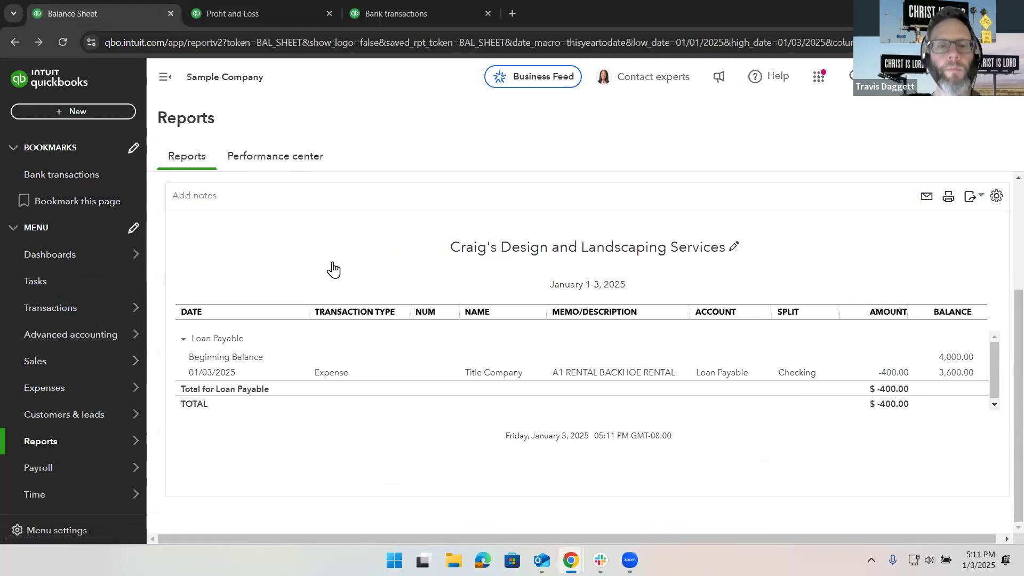
scroll(332, 268, up, 10)
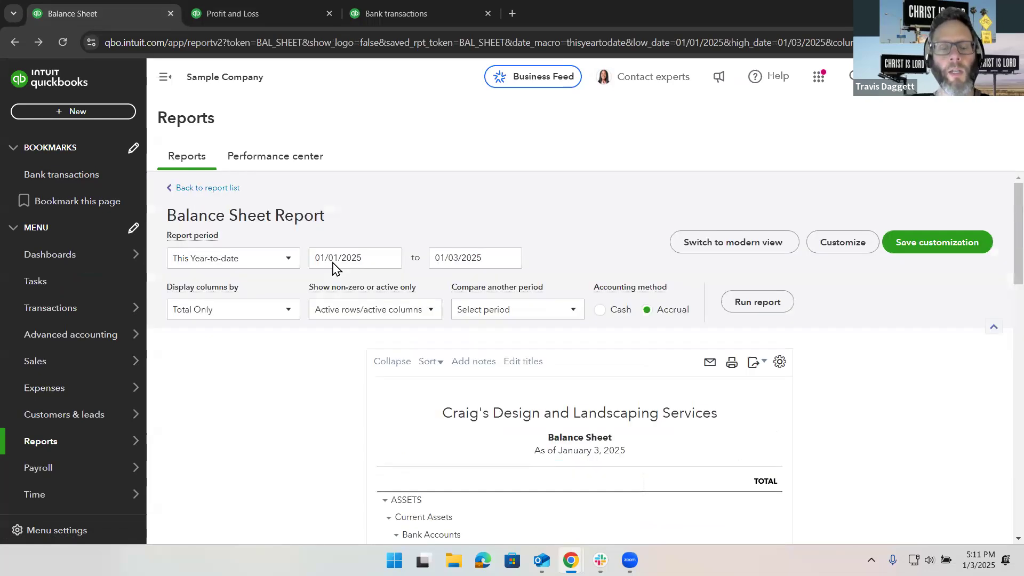
- Start a new bank deposit into Checking and add a 400.00 line to the Loan to Buyer account with the property's class
click(428, 16)
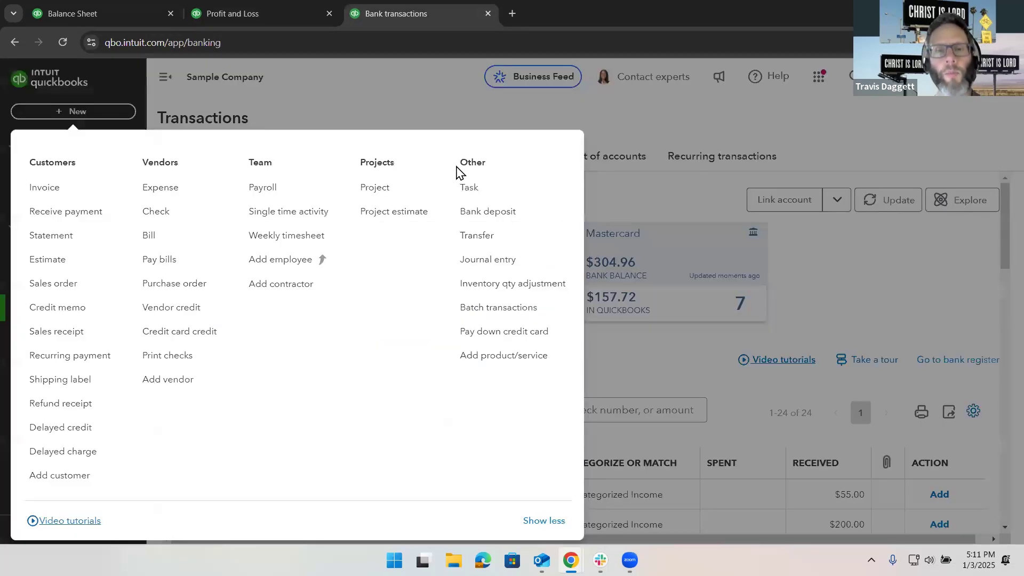
click(500, 210)
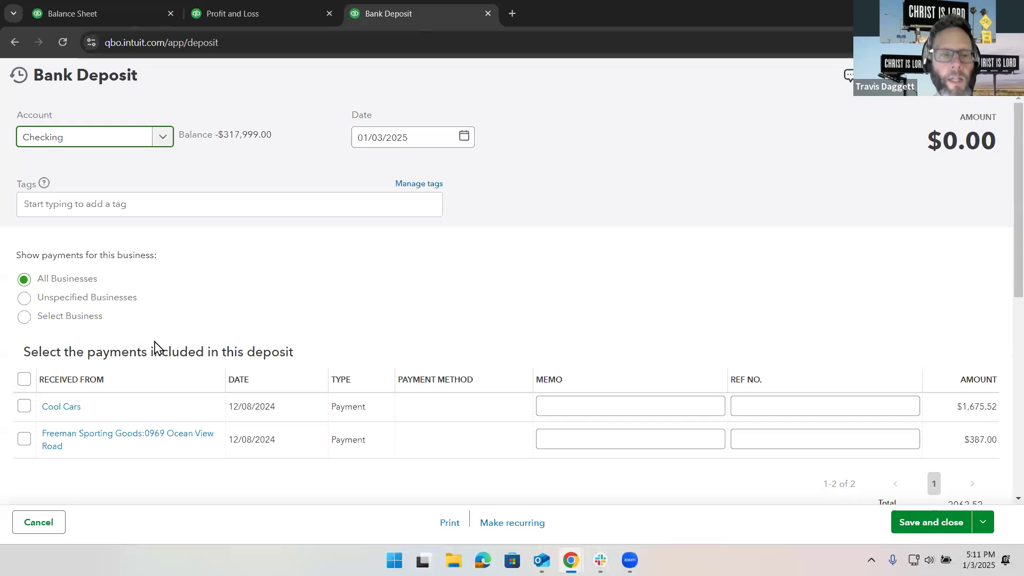
scroll(155, 348, down, 5)
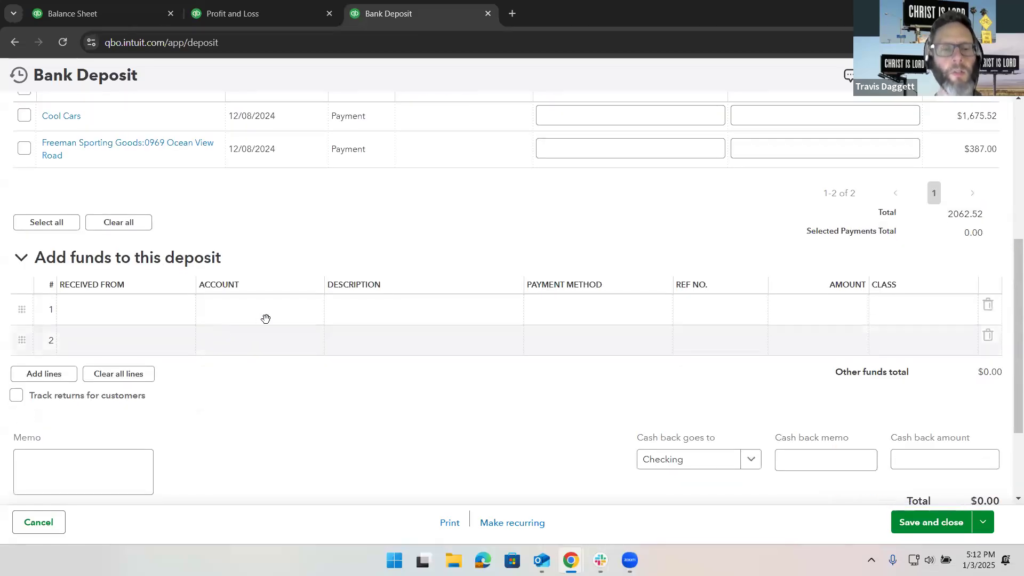
click(275, 305)
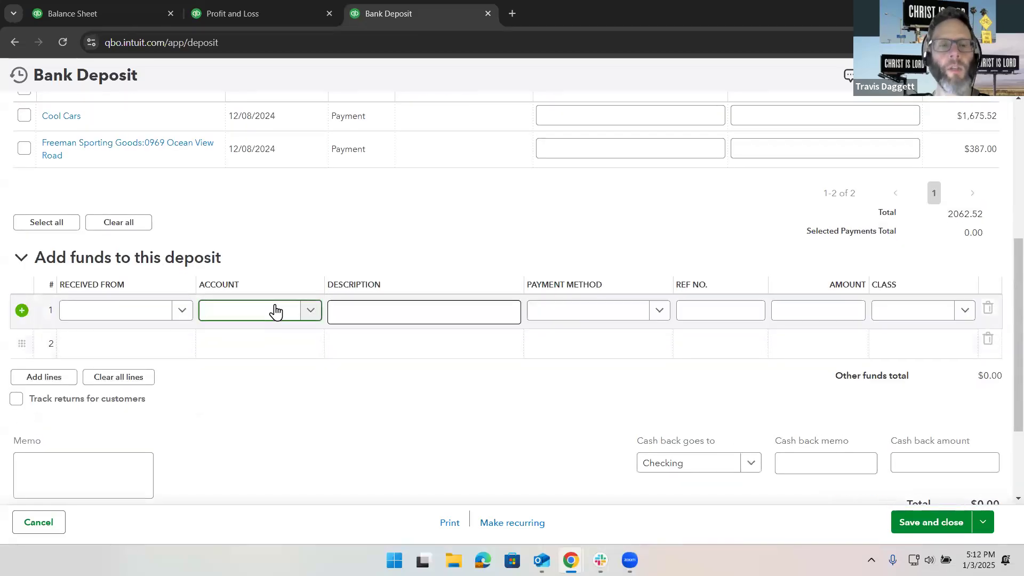
text(loan)
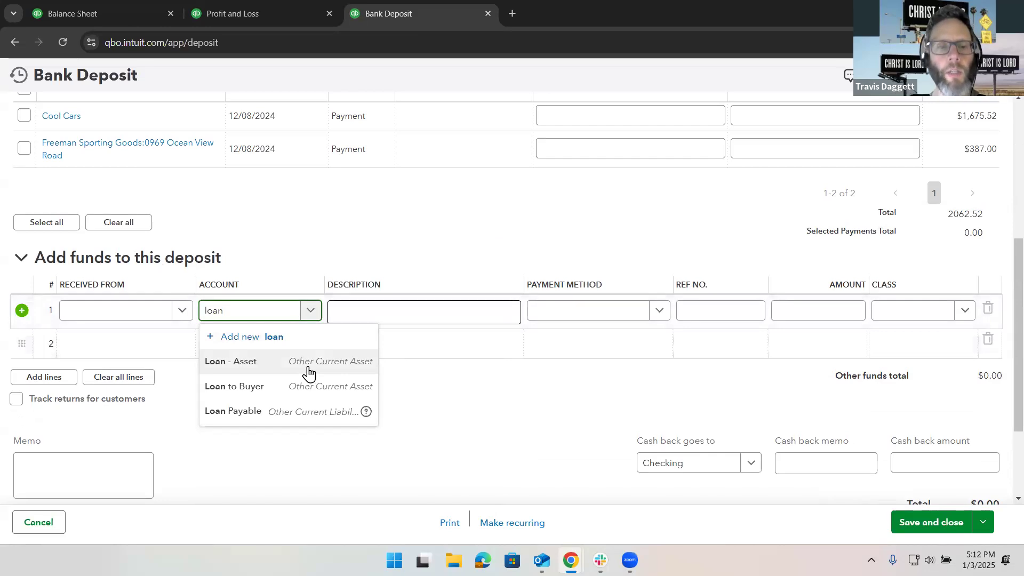
click(320, 387)
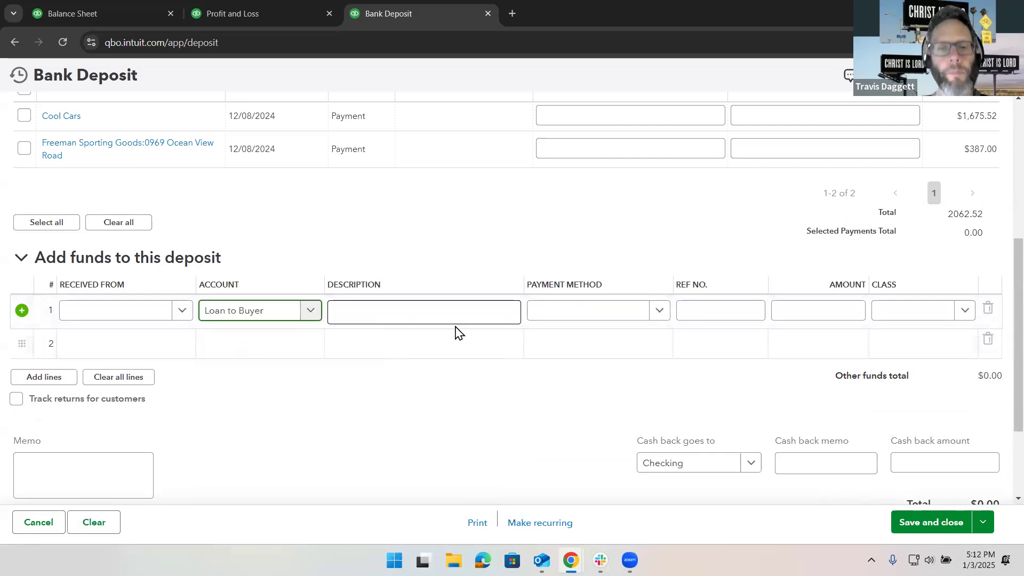
click(808, 311)
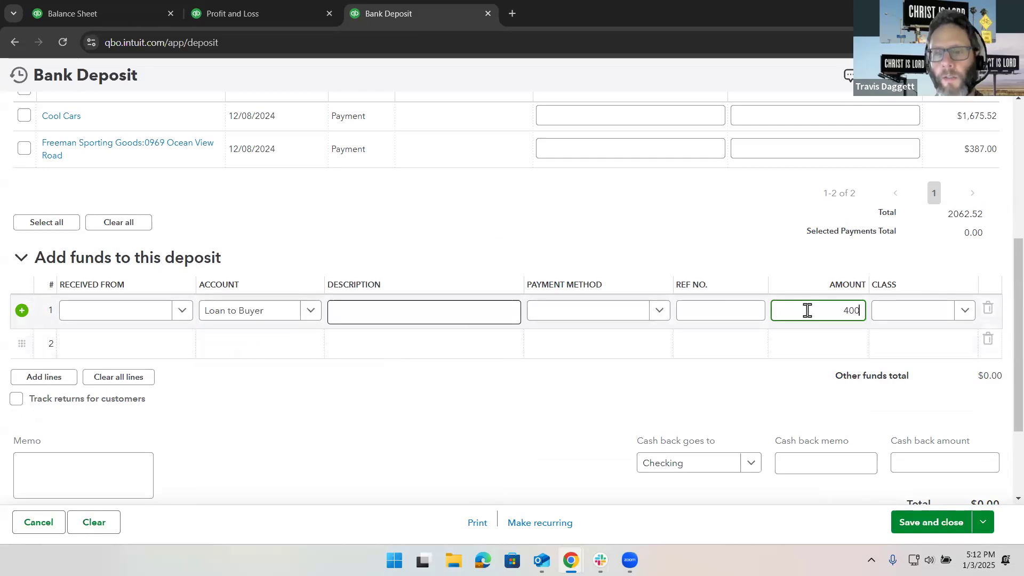
click(897, 314)
click(912, 354)
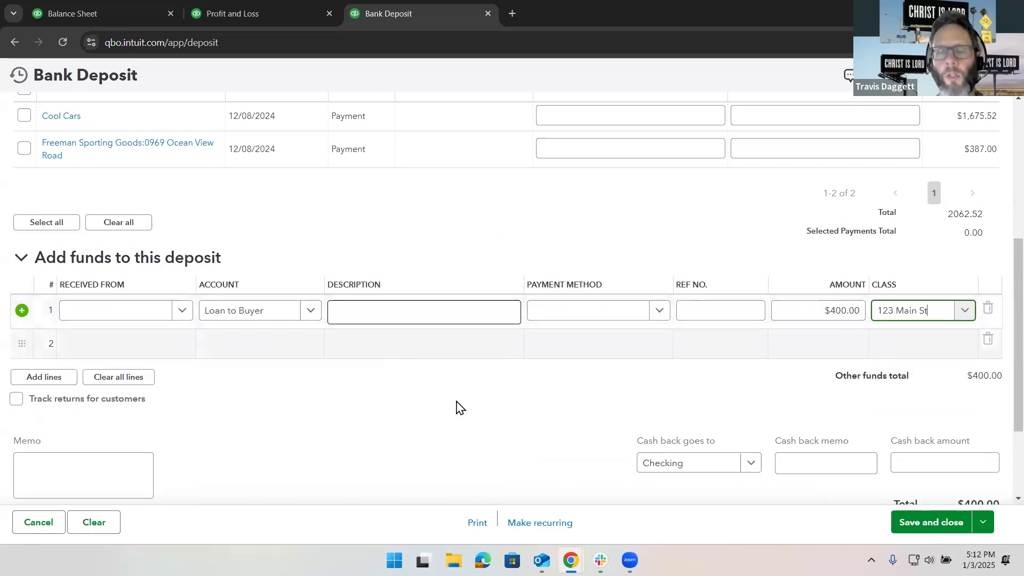
- Add a second deposit line of 400.00 to the Interest Earned account
click(273, 343)
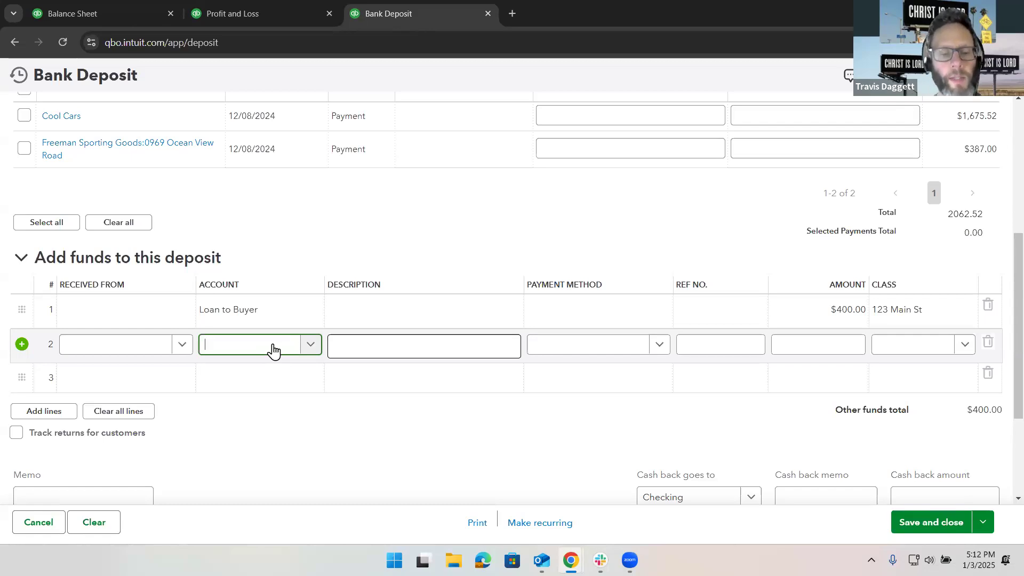
text(inter)
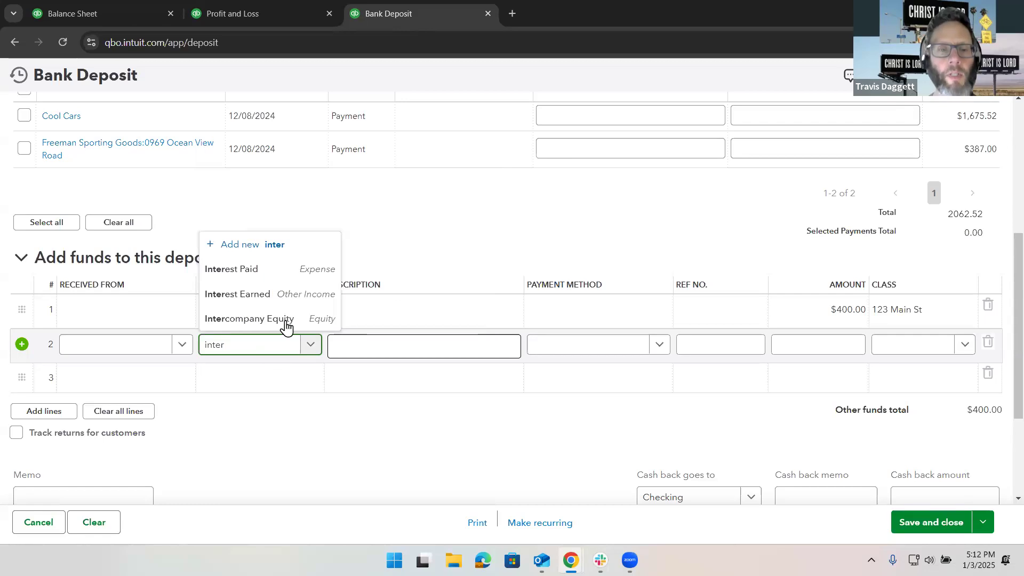
click(298, 293)
click(813, 349)
text(400.)
- Add a third deposit line of 400.00 to the Escrow - Liability account
click(279, 379)
text(s)
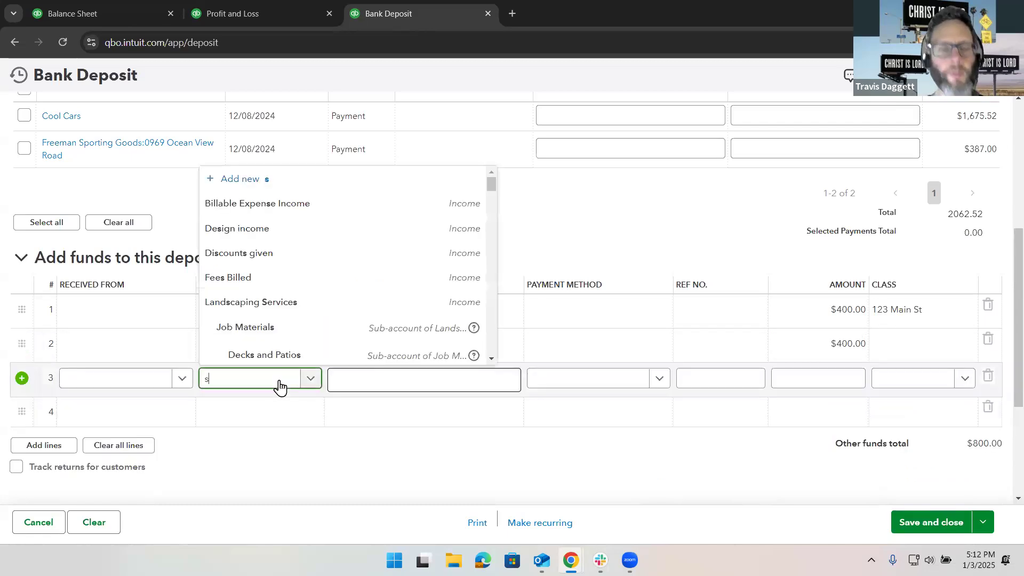
text(crescrow)
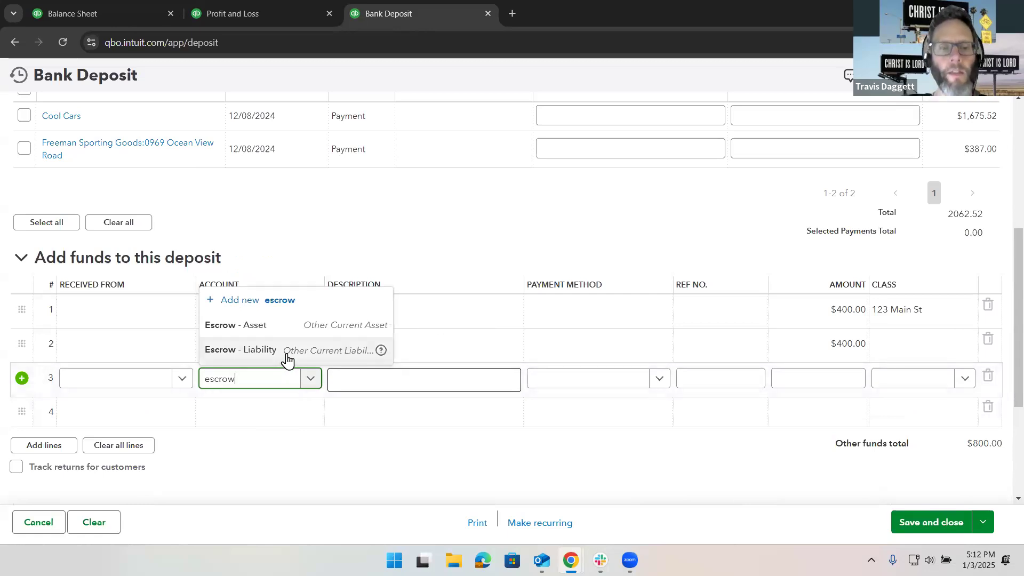
click(287, 358)
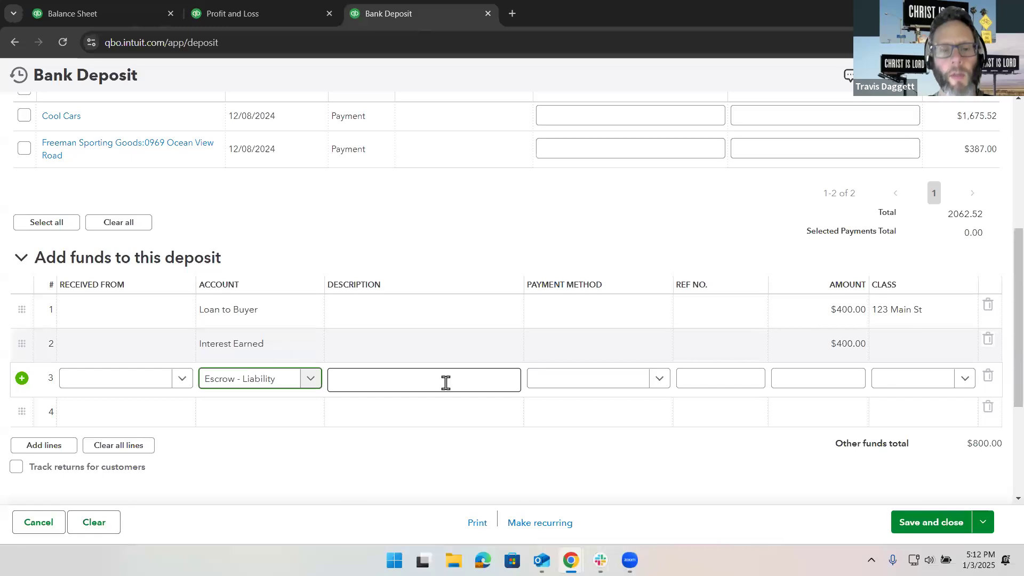
click(832, 380)
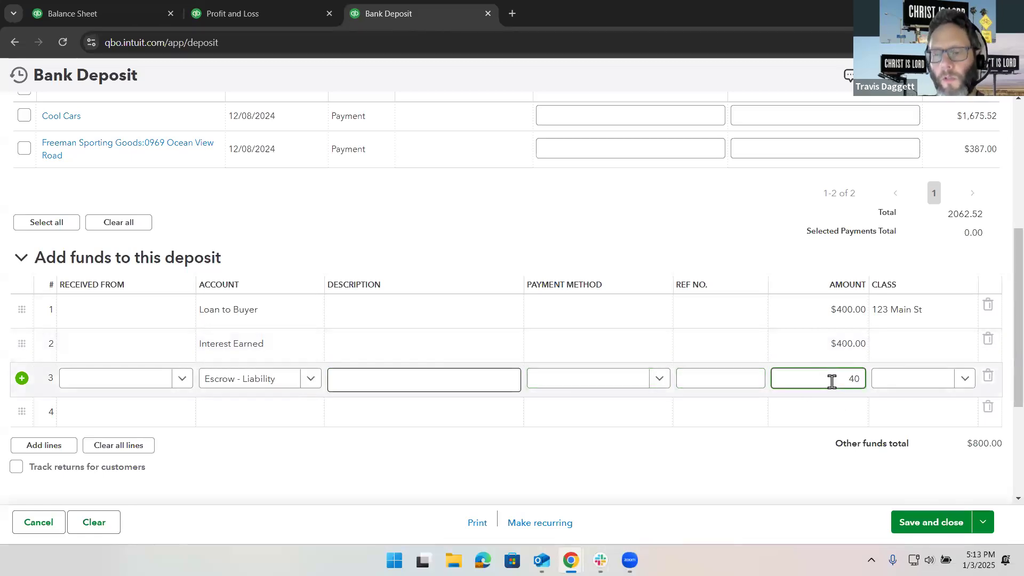
- Assign the property's class to the Interest Earned and Escrow - Liability lines, and save and close the deposit
click(898, 345)
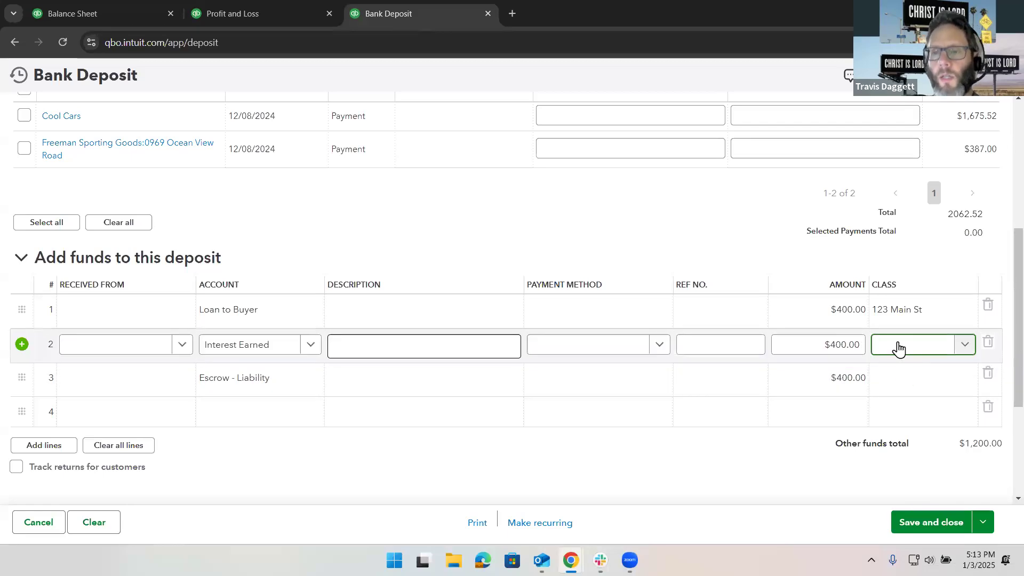
click(915, 397)
click(914, 389)
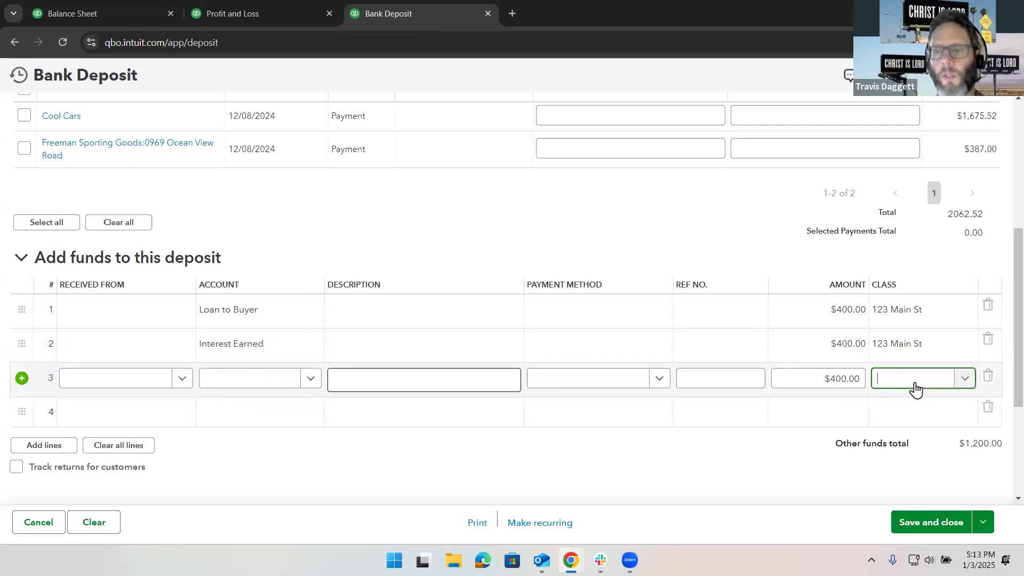
click(913, 427)
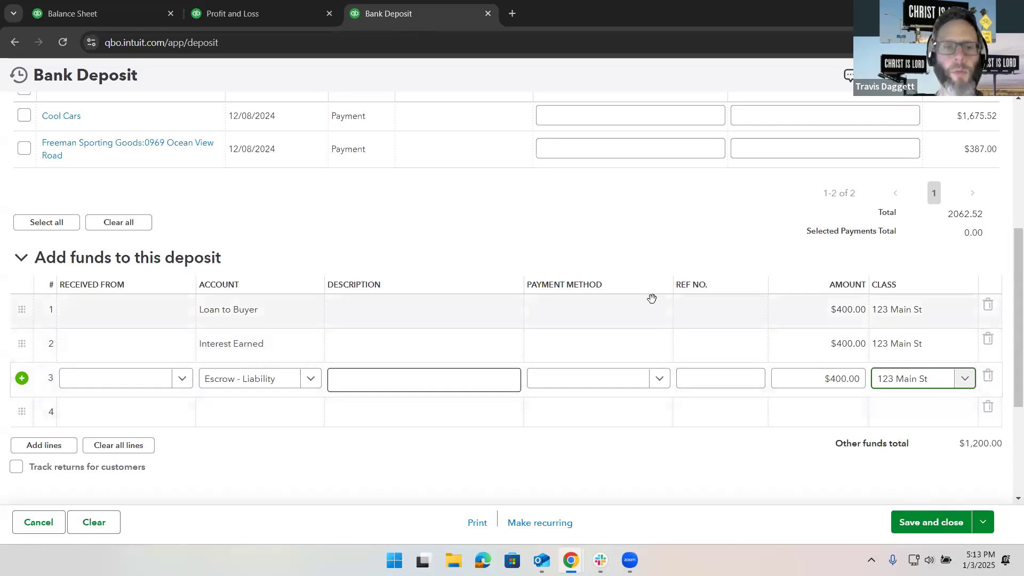
click(913, 522)
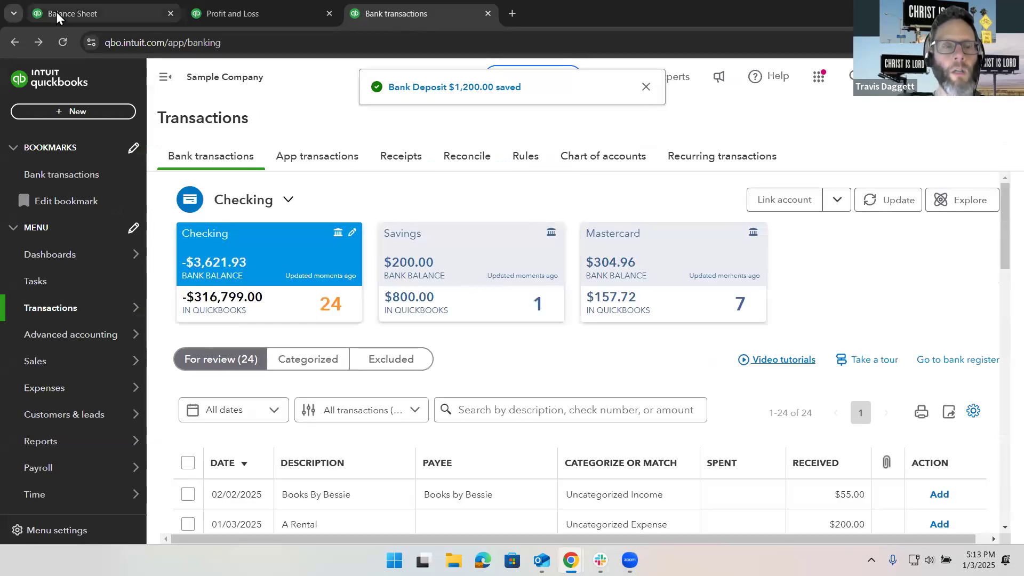
- Reload the Balance Sheet report and examine the Checking, Loan to Buyer and Escrow - Liability balances
click(56, 12)
click(63, 43)
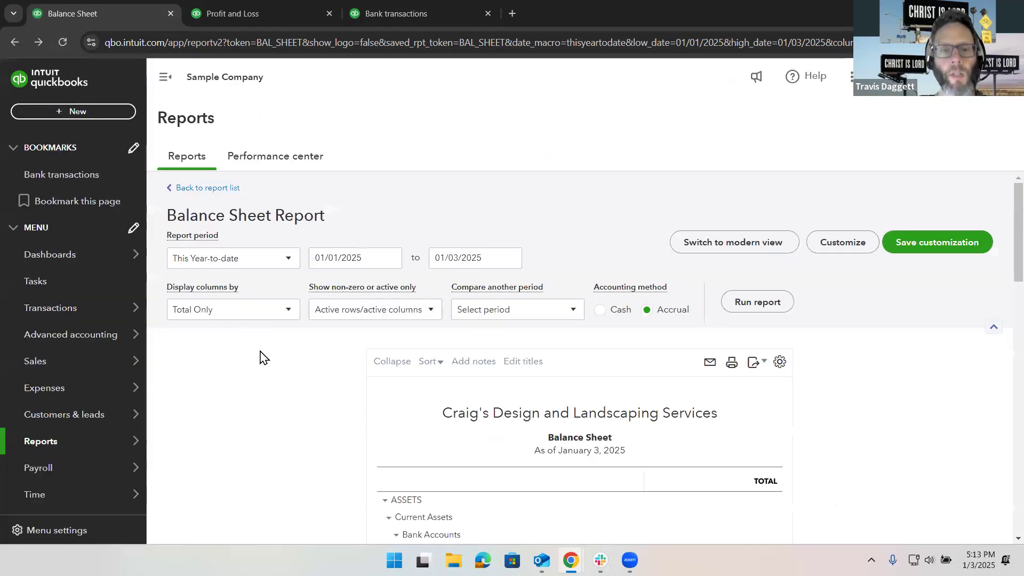
scroll(266, 401, down, 5)
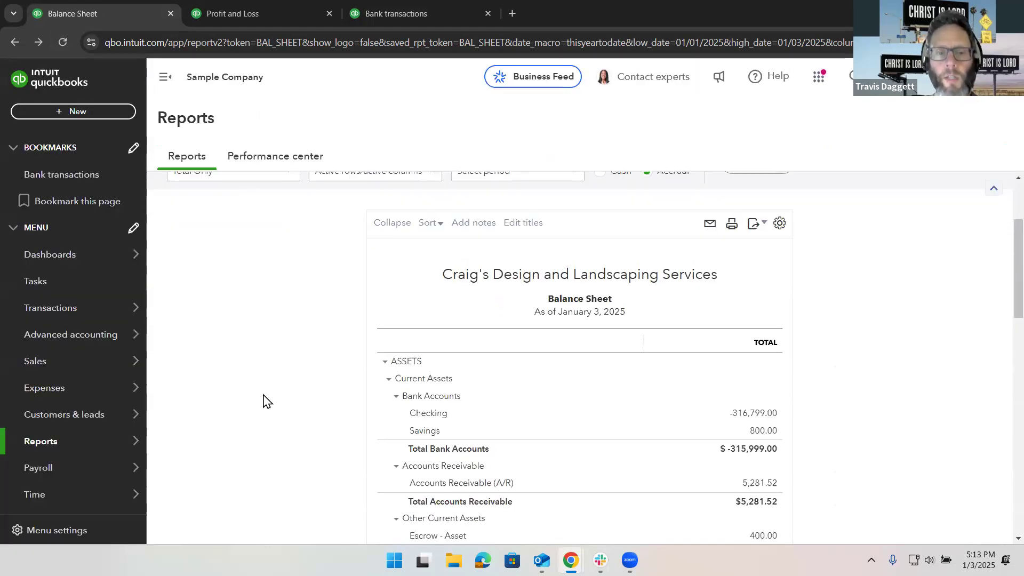
scroll(266, 401, down, 1)
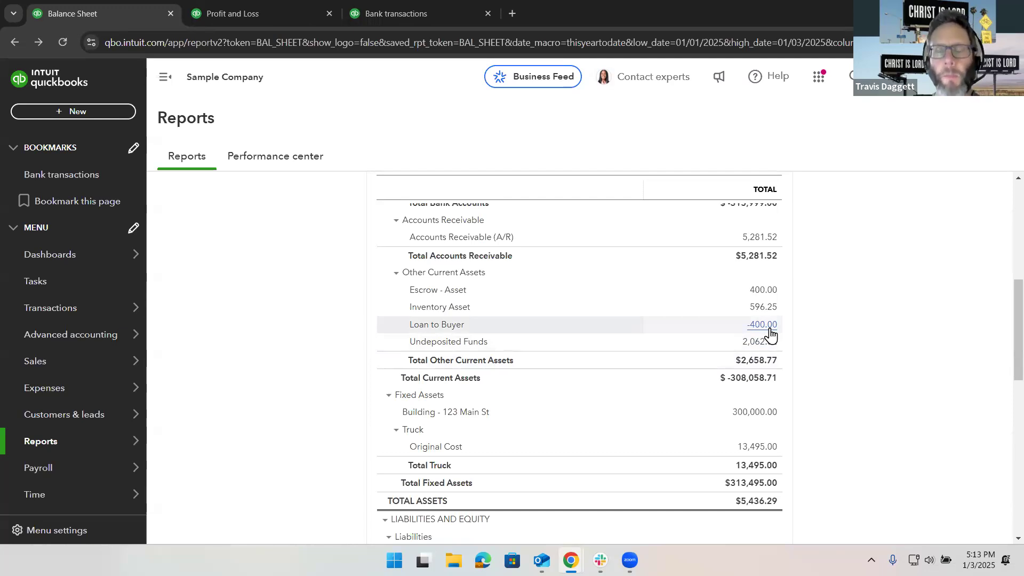
scroll(771, 334, down, 2)
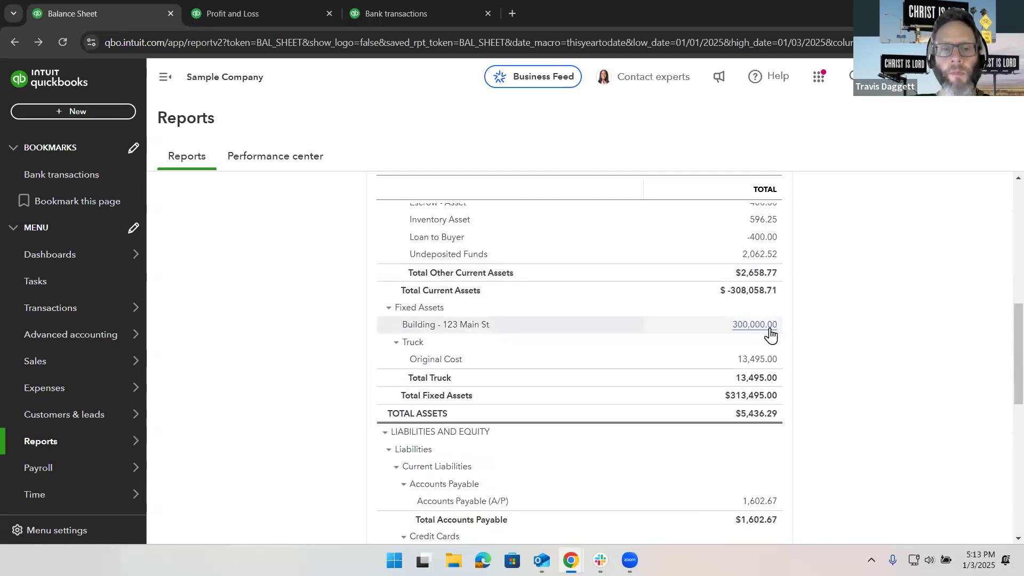
scroll(770, 335, down, 3)
scroll(770, 335, down, 2)
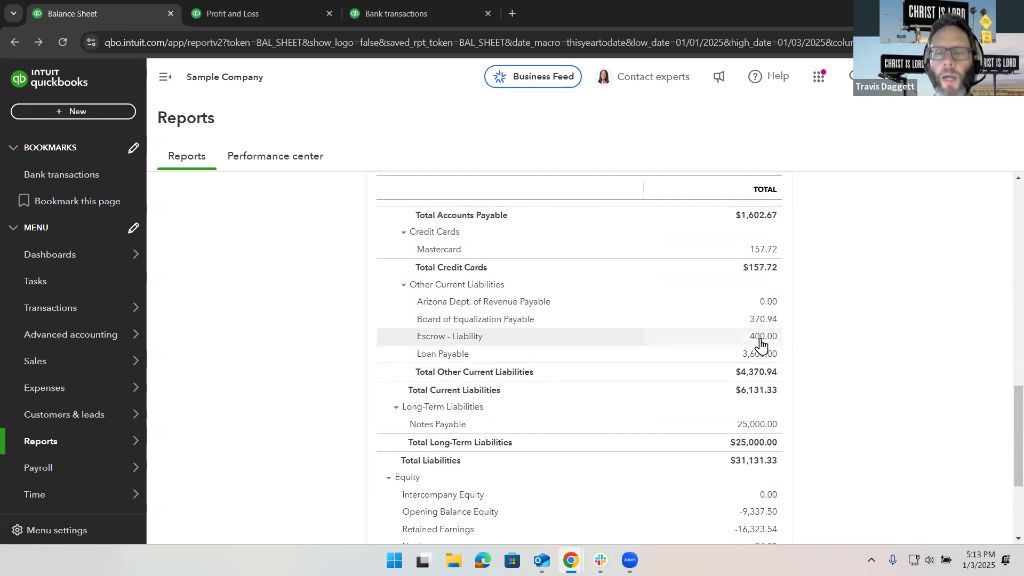
- Reload the Profit and Loss report and examine Interest Paid against Interest Earned
click(264, 2)
click(62, 42)
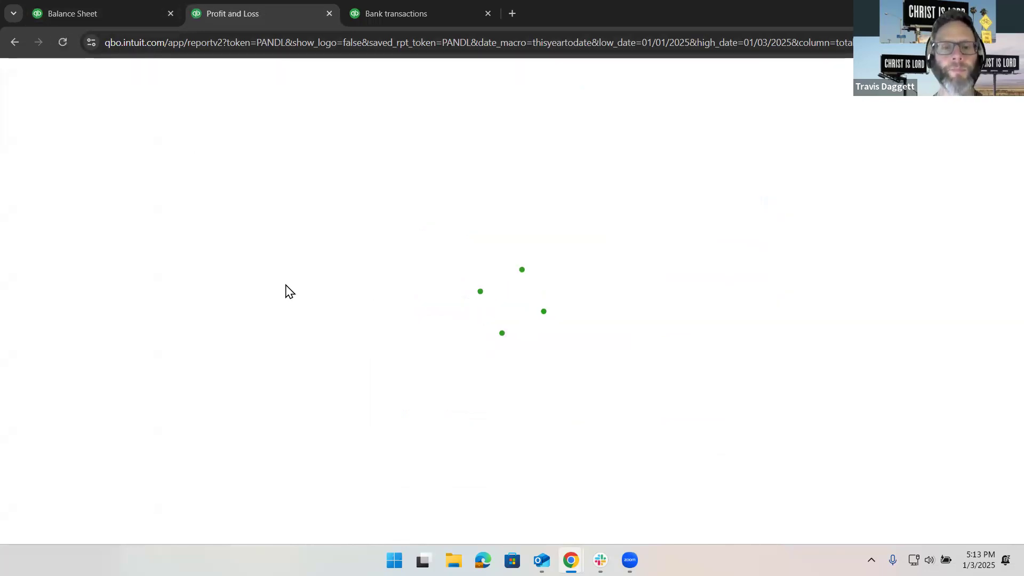
scroll(286, 381, down, 5)
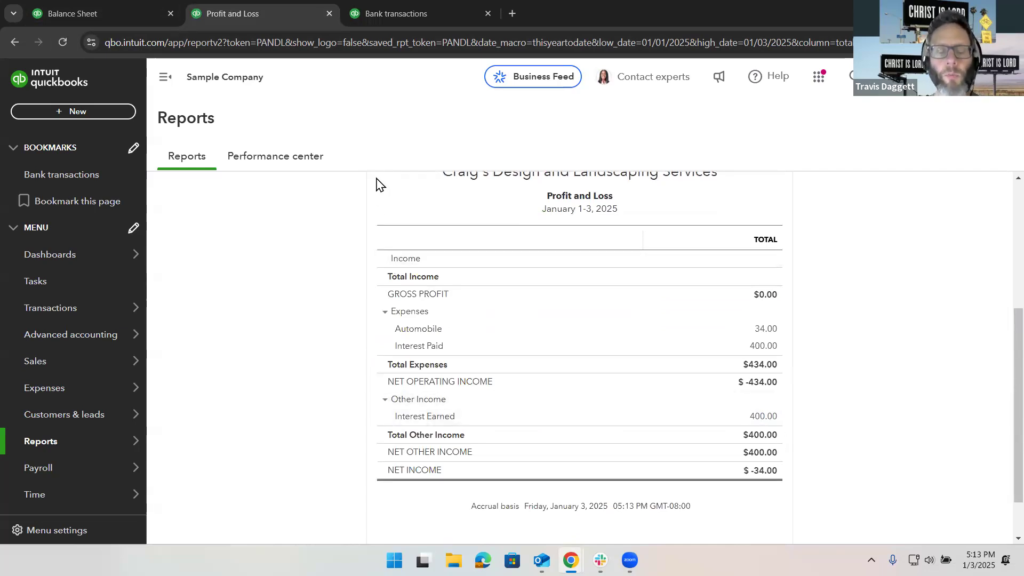
- Start a new journal entry and debit the Insurance account 400.00 on the first line with the property's class
click(401, 9)
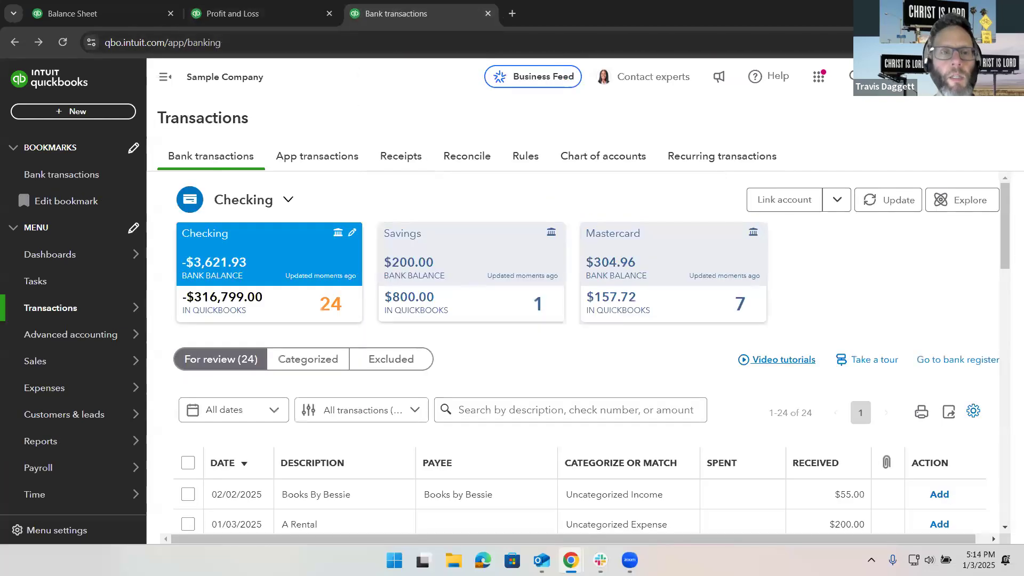
click(60, 115)
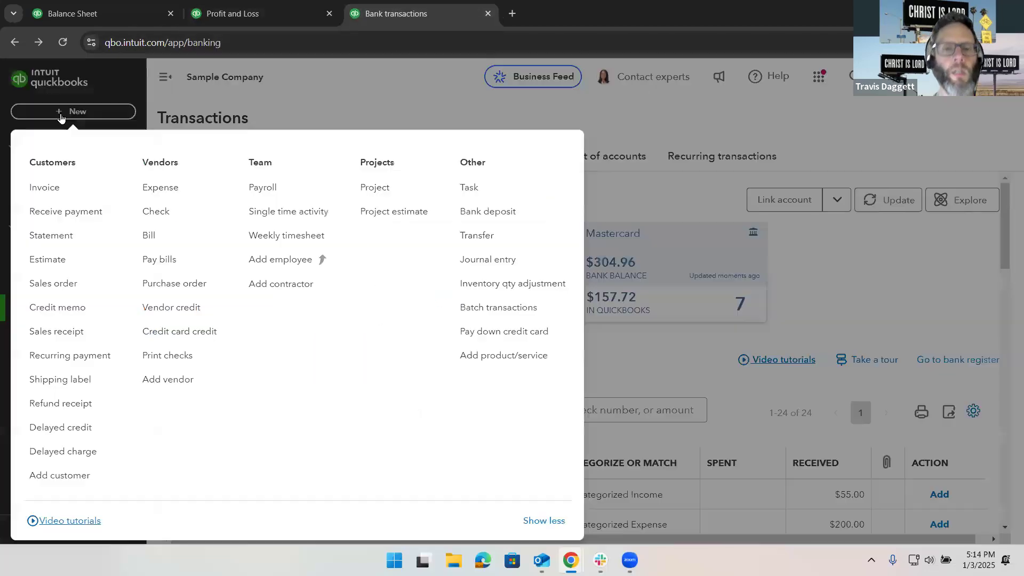
click(502, 261)
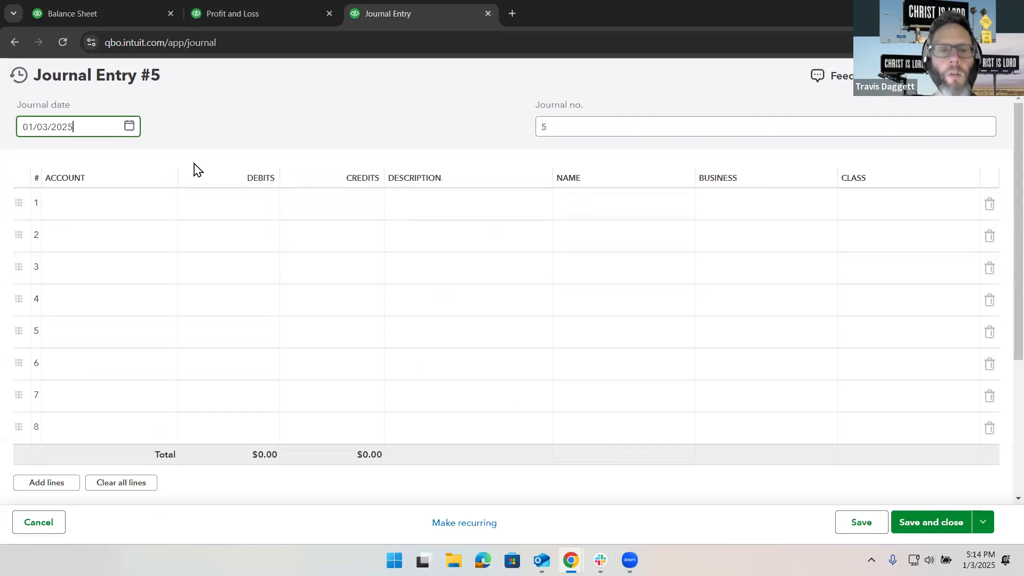
click(131, 203)
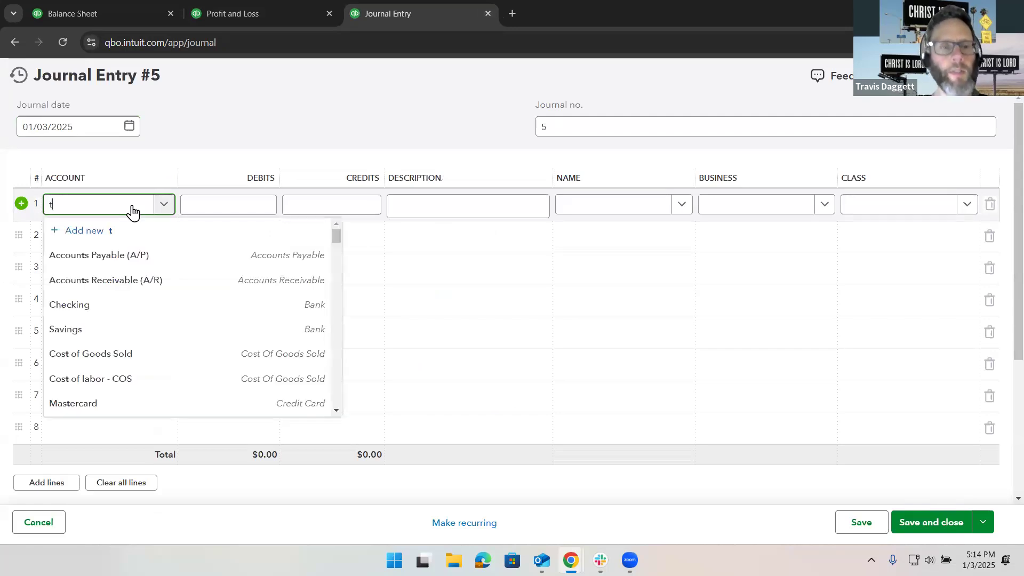
text(insu)
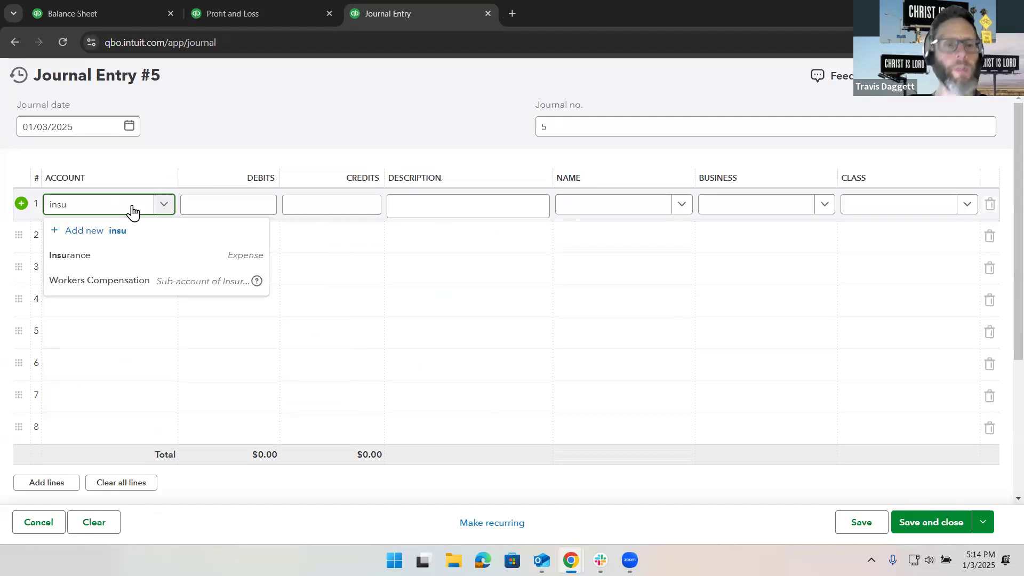
click(165, 256)
click(228, 208)
text(400)
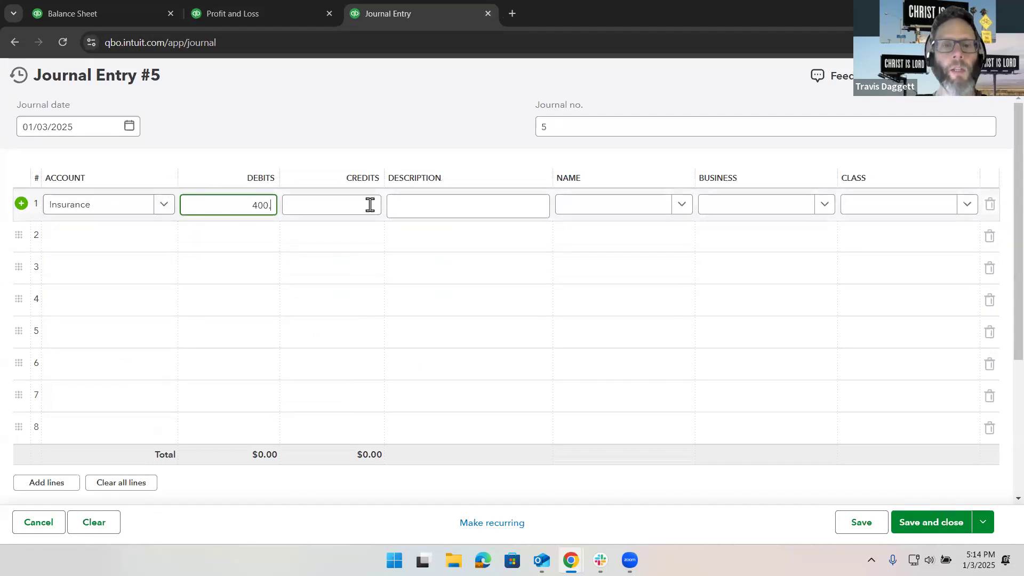
text(.)
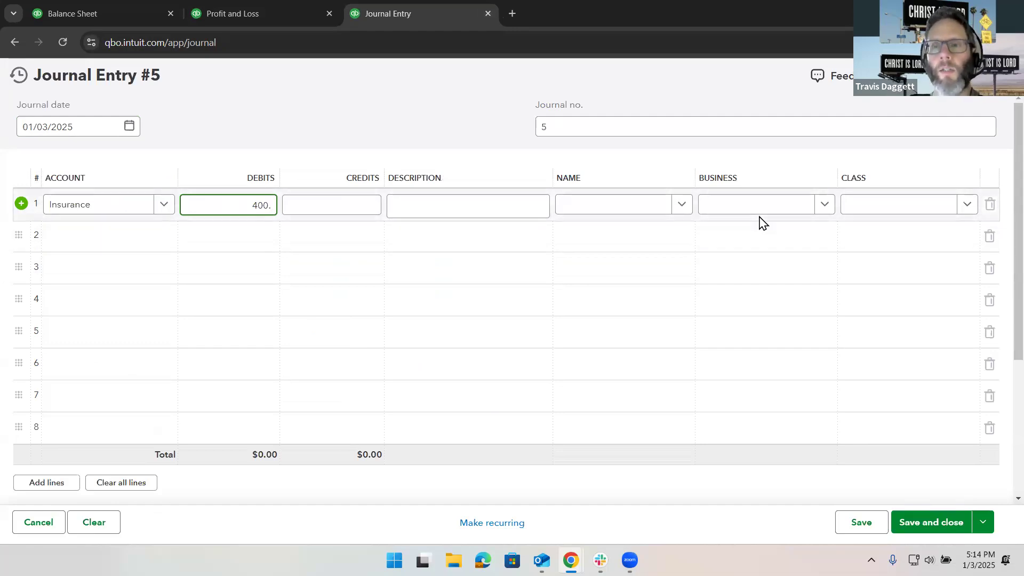
click(941, 206)
click(927, 252)
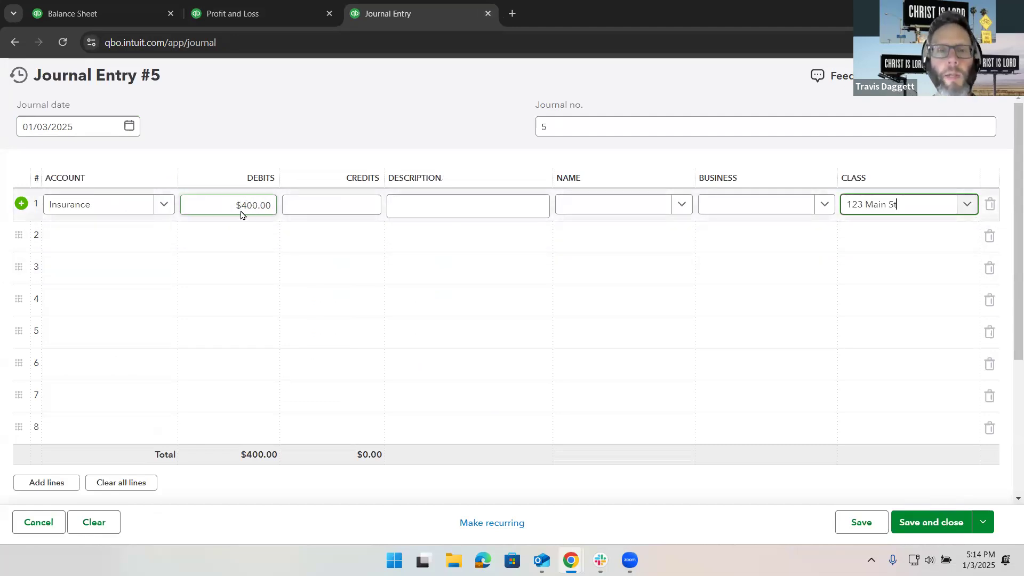
- Credit the Escrow - Asset account 400.00 on the second journal line with the property's class
click(124, 235)
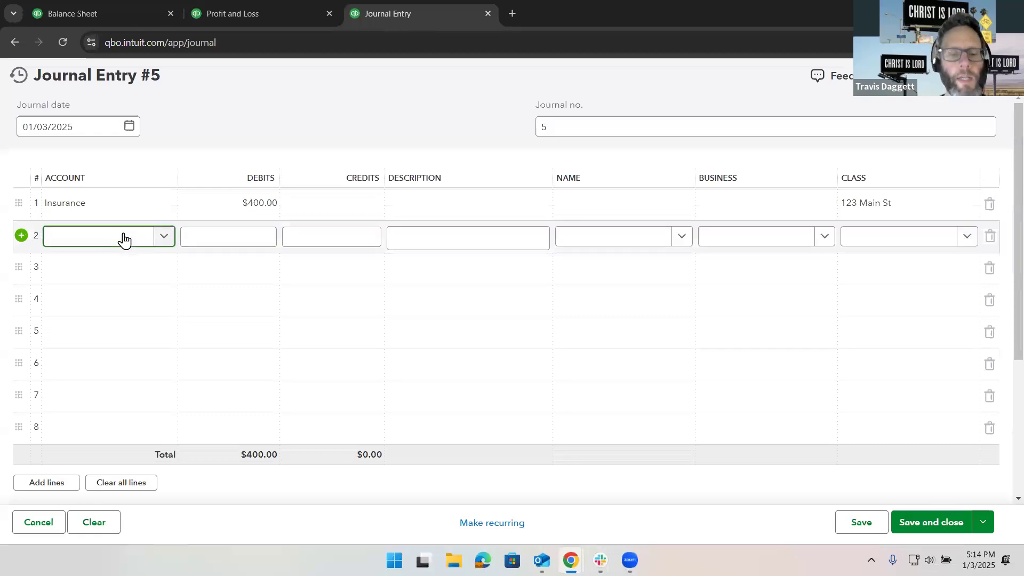
text(escr)
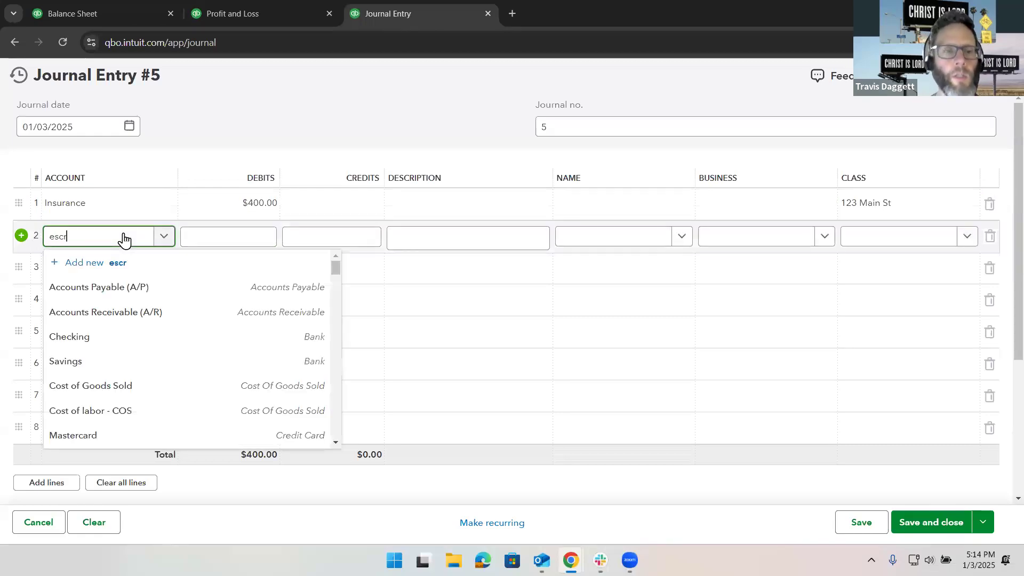
click(143, 287)
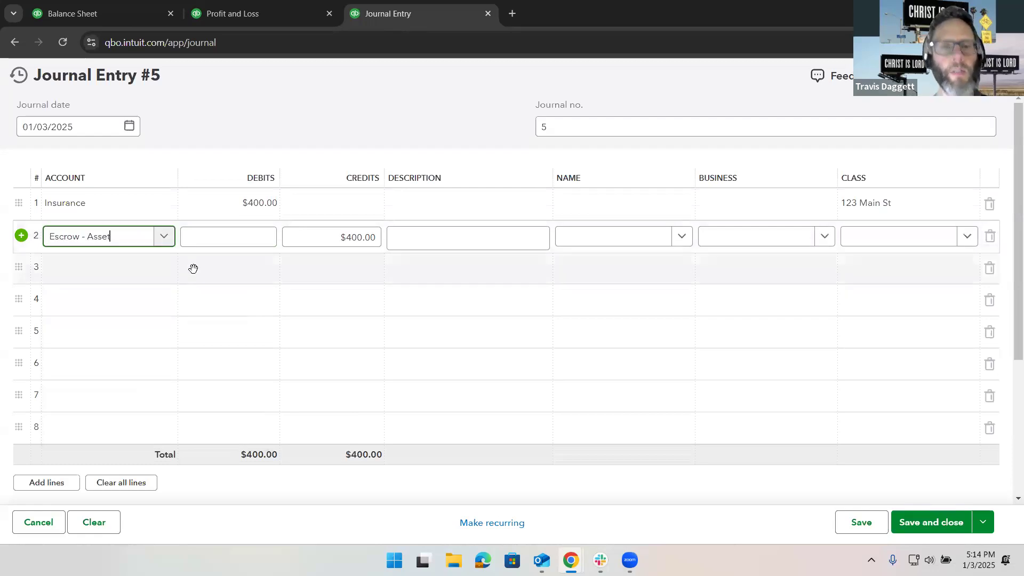
click(883, 238)
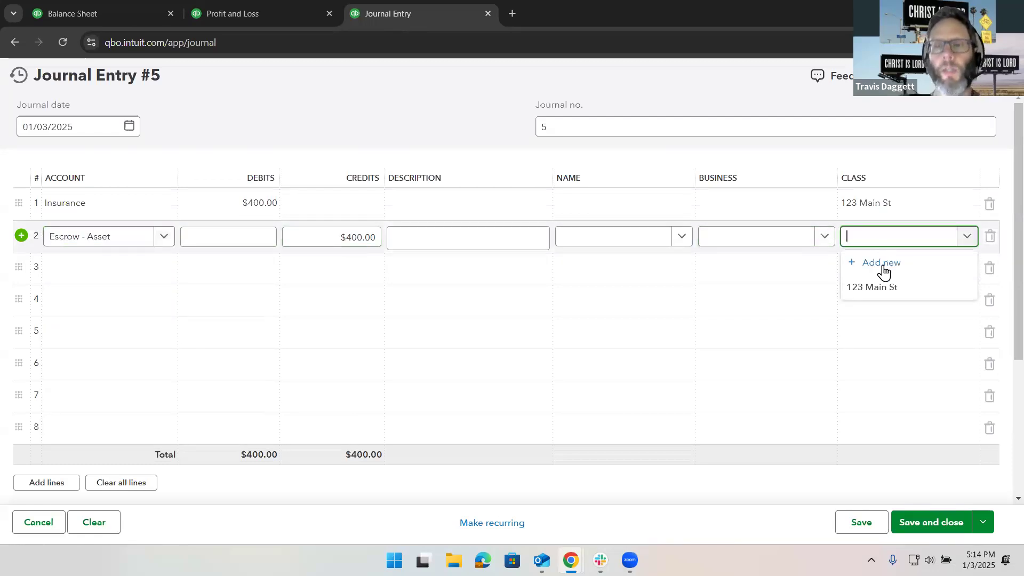
click(884, 287)
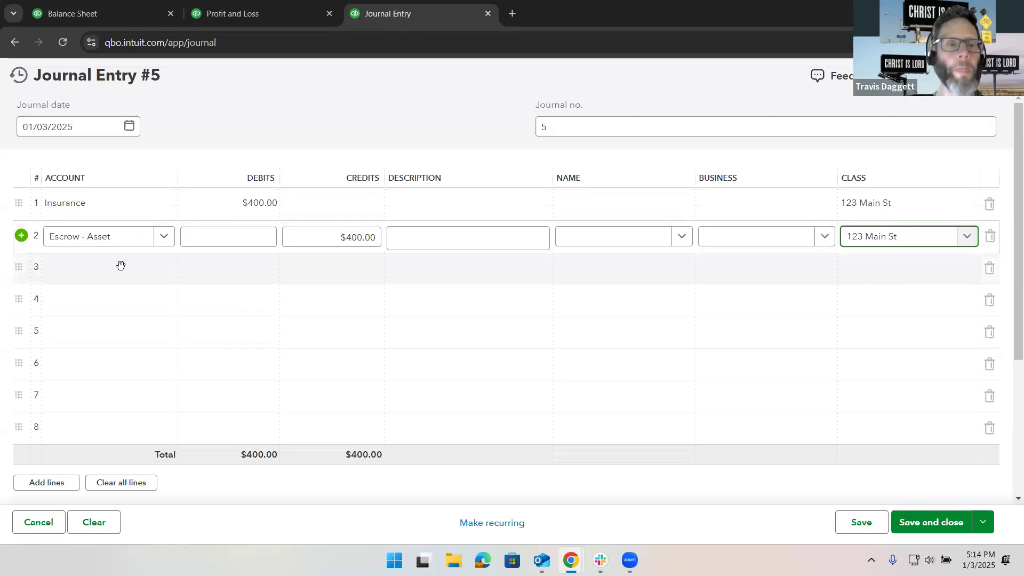
- Debit the Escrow - Liability account 400.00 on the third journal line with the property's class
click(122, 271)
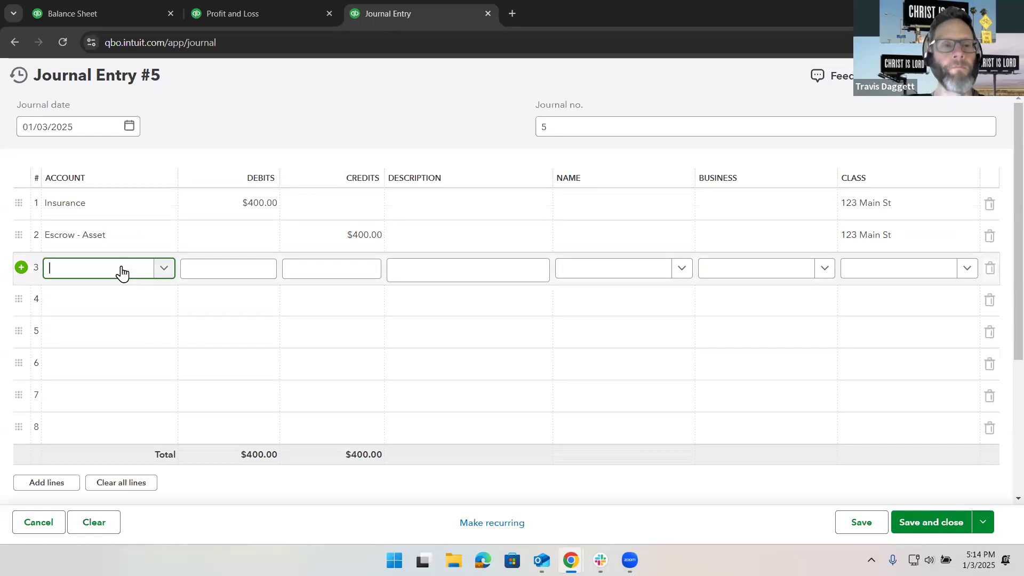
text(es)
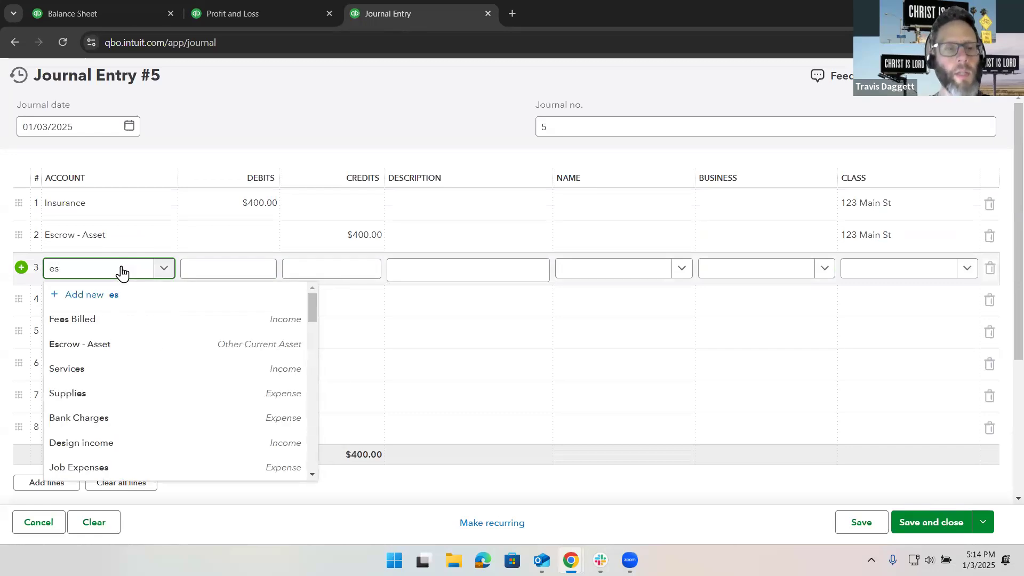
text(cro)
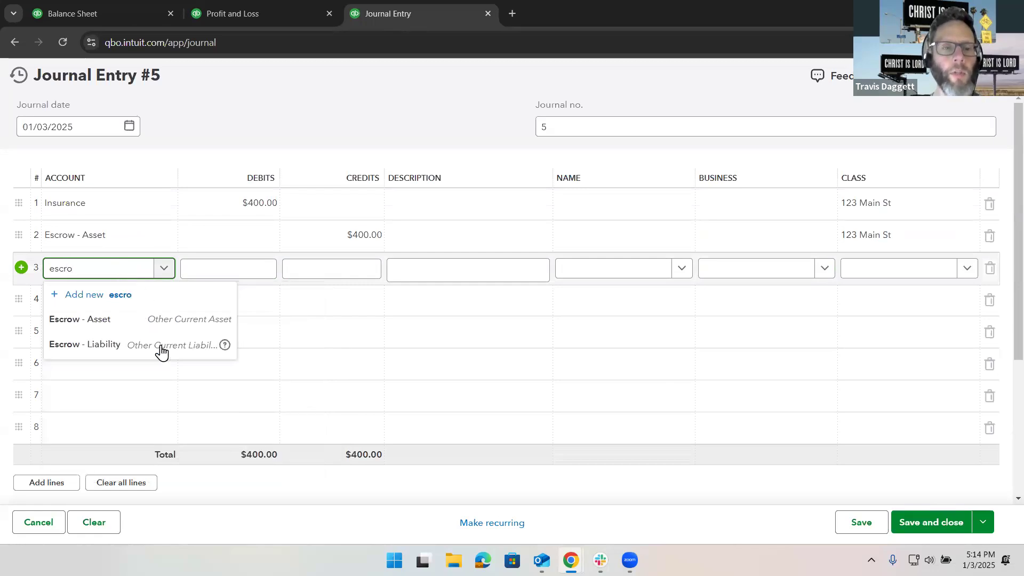
click(160, 347)
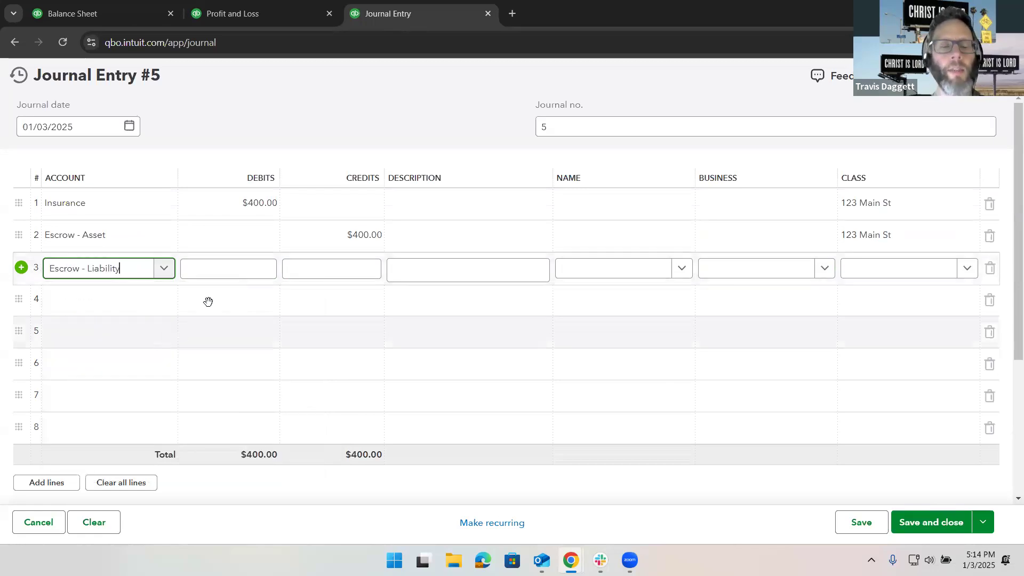
click(240, 264)
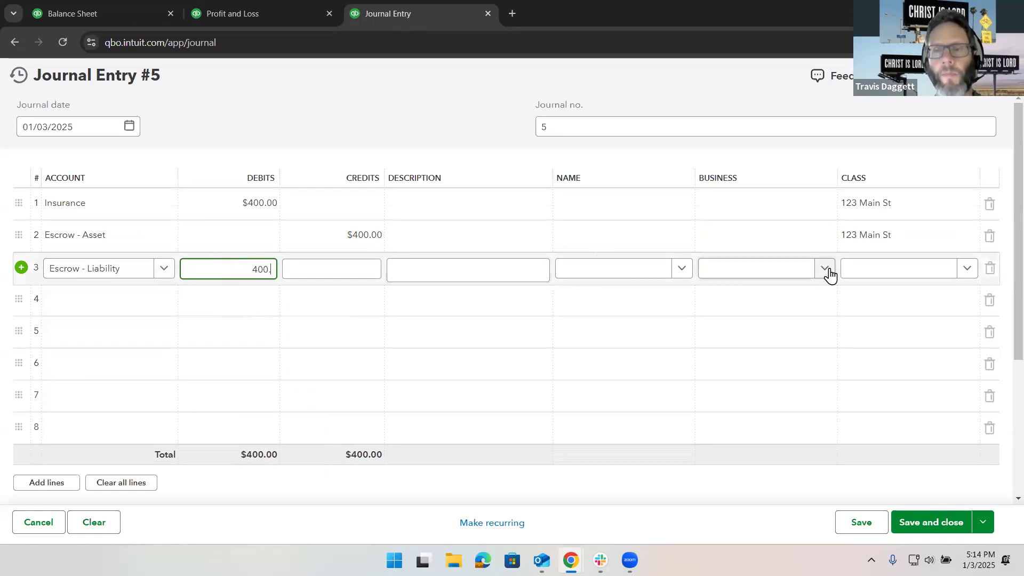
click(871, 271)
click(880, 319)
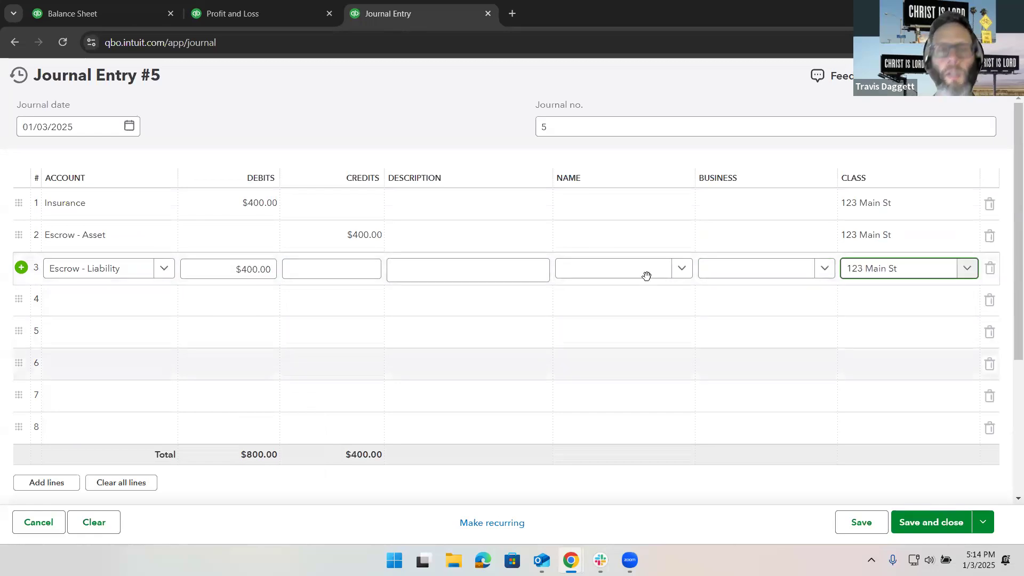
- Credit the Insurance account 400.00 on the fourth journal line with the property's class, and save and close the entry
click(128, 303)
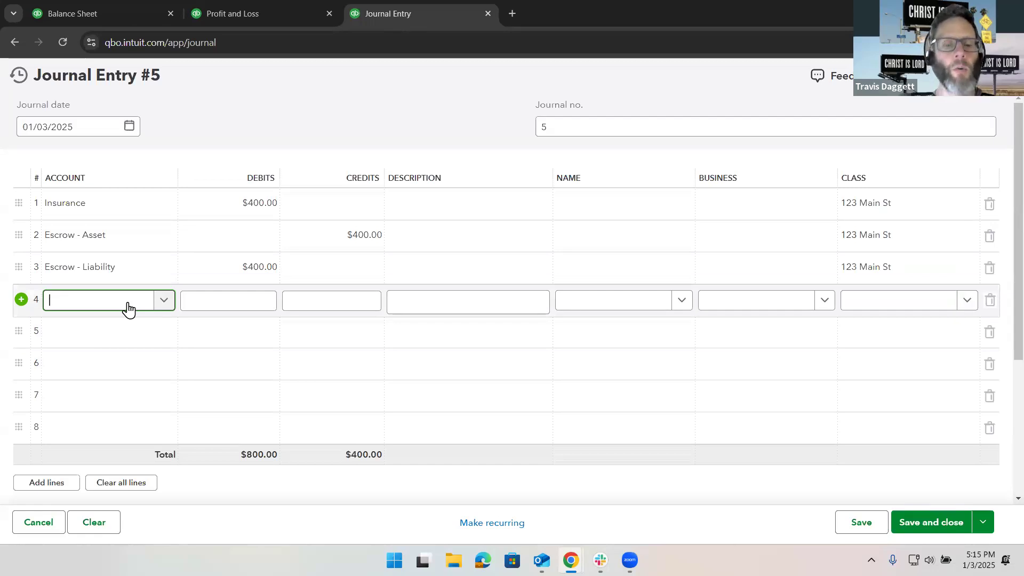
text(insurance)
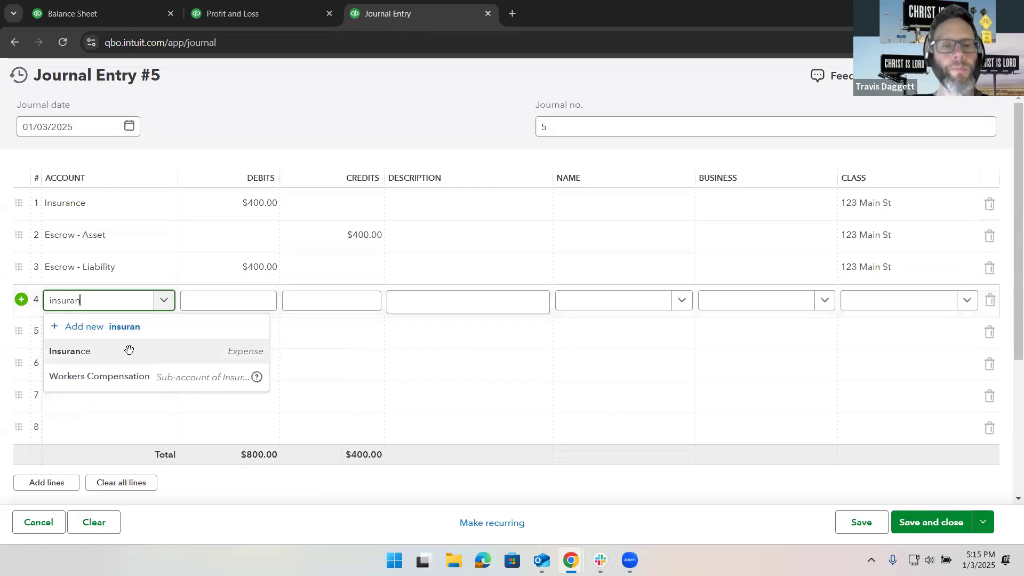
click(130, 350)
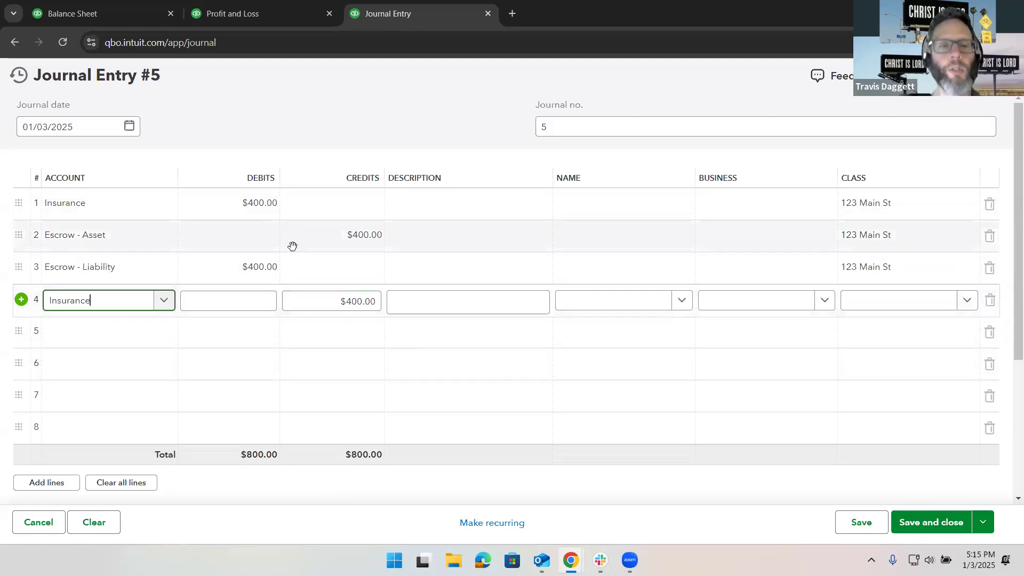
click(927, 305)
click(905, 350)
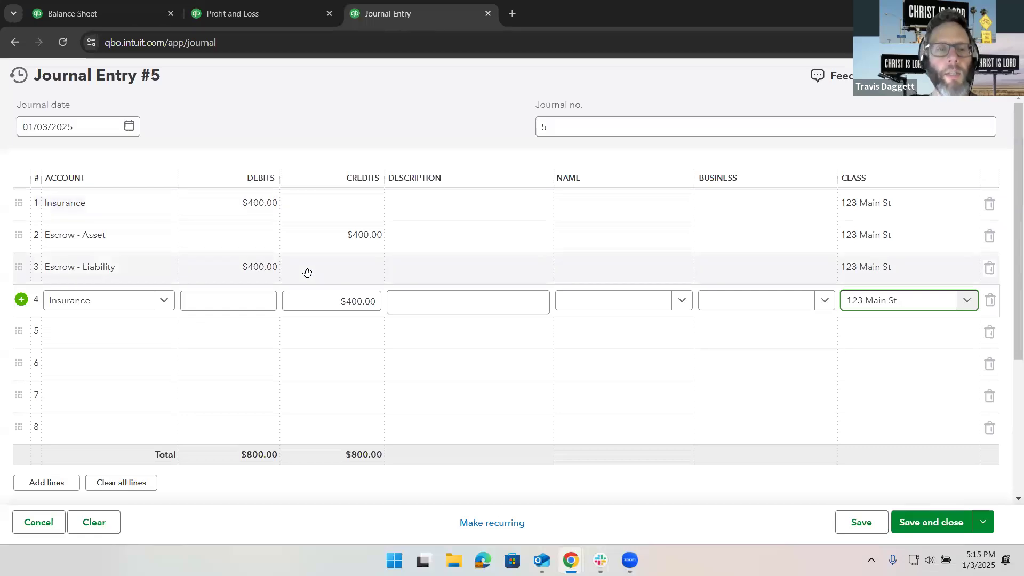
click(939, 531)
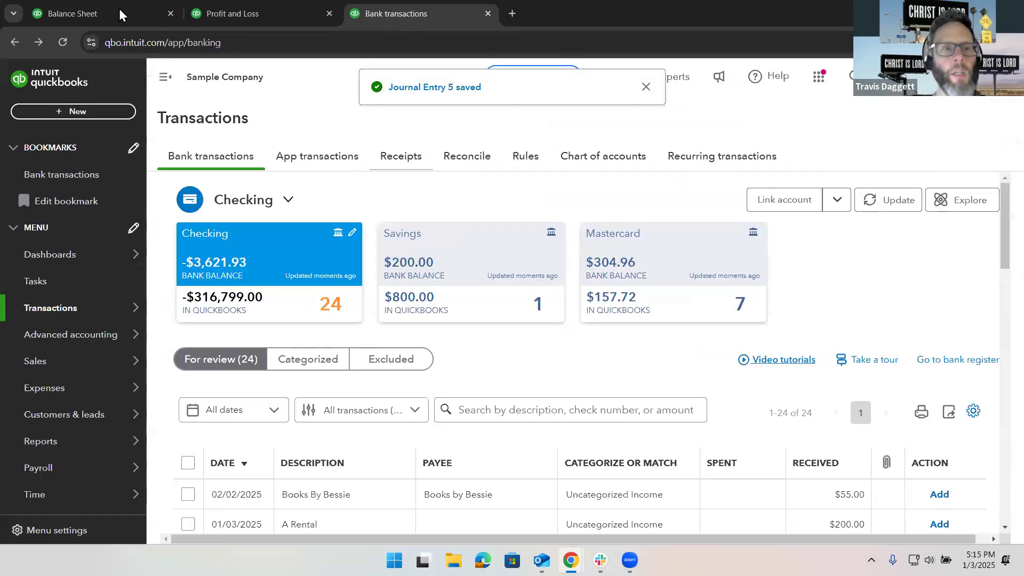
- Reload the Balance Sheet report and examine the Escrow - Asset and Escrow - Liability balances
click(103, 5)
click(62, 37)
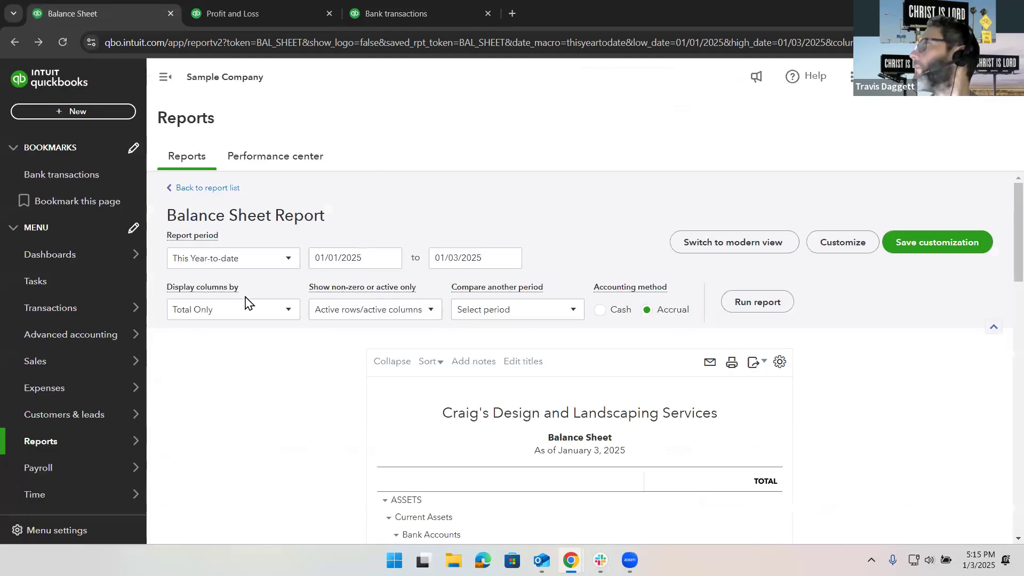
scroll(249, 418, down, 7)
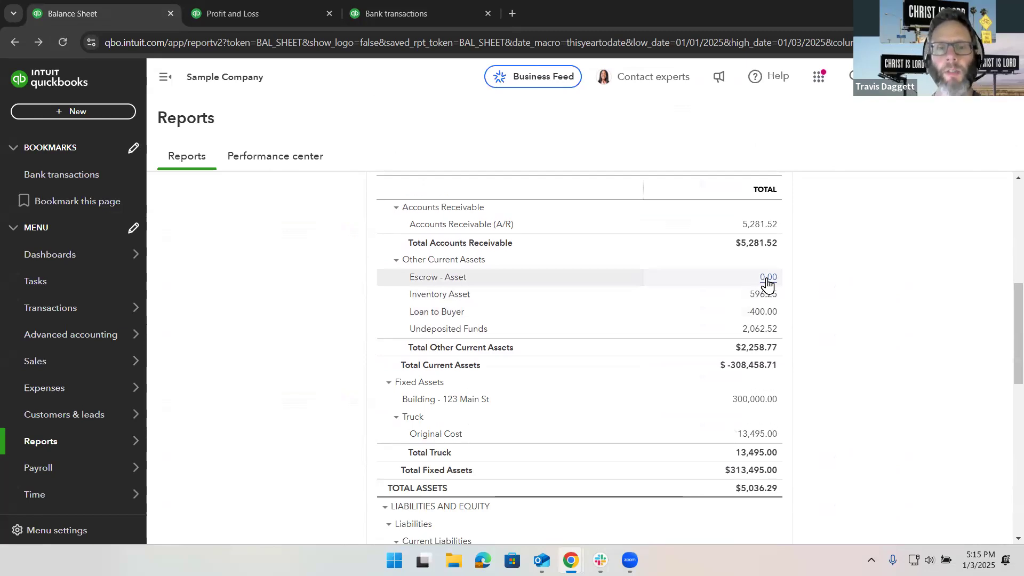
scroll(830, 360, down, 5)
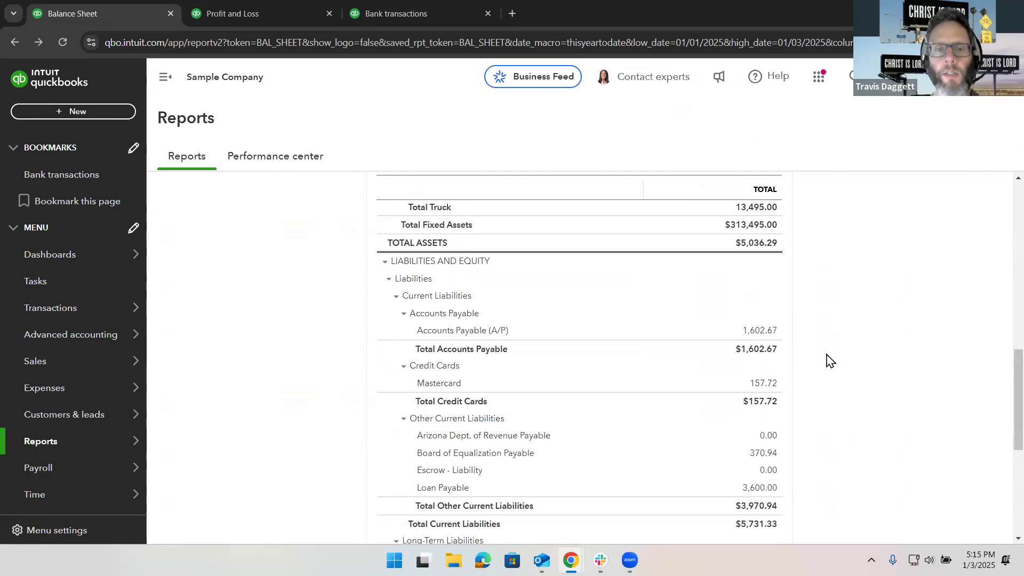
scroll(830, 360, down, 3)
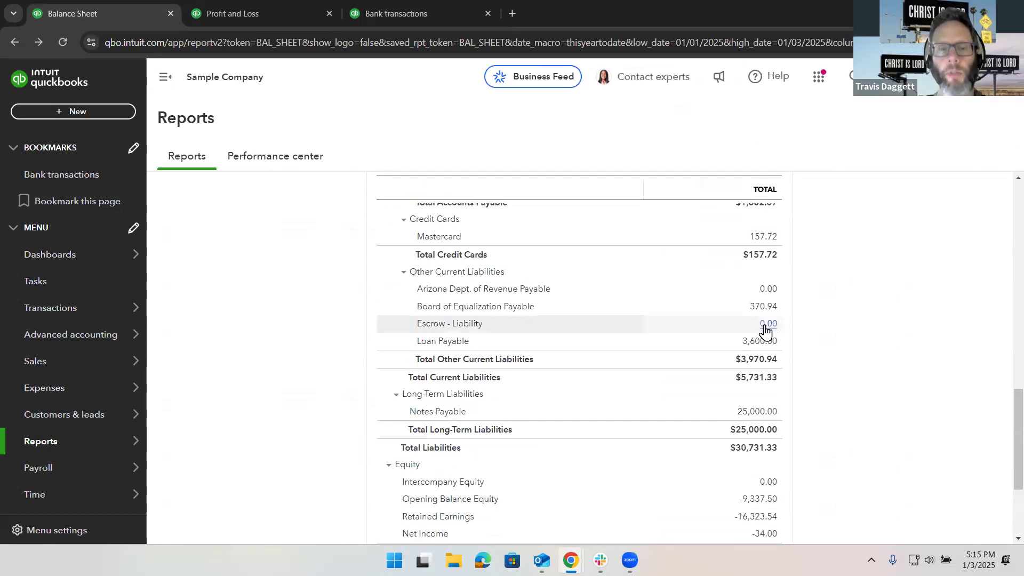
scroll(765, 326, down, 3)
scroll(765, 327, up, 18)
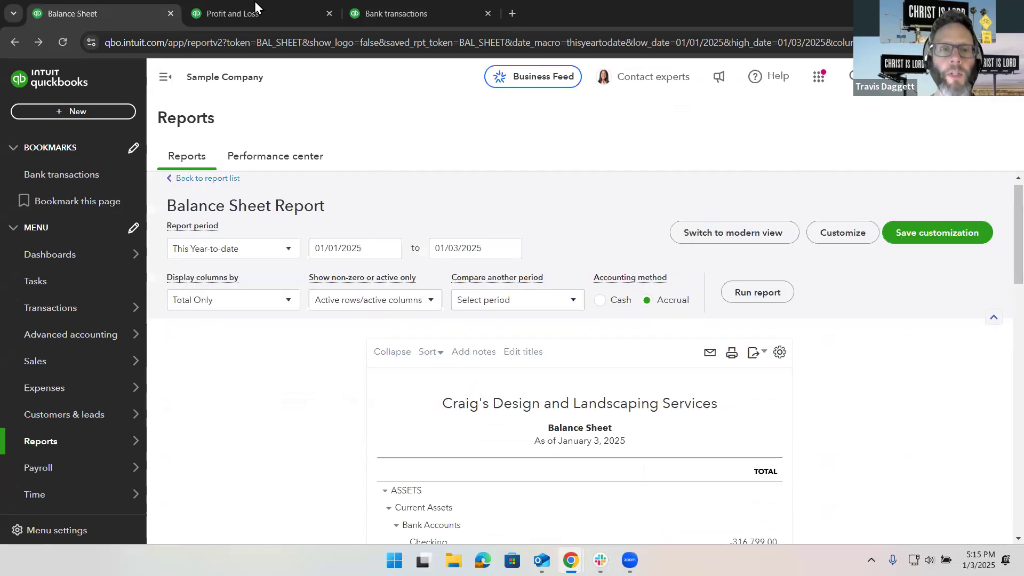
- Reload the Profit and Loss report and open the transaction report behind the Insurance total
click(254, 5)
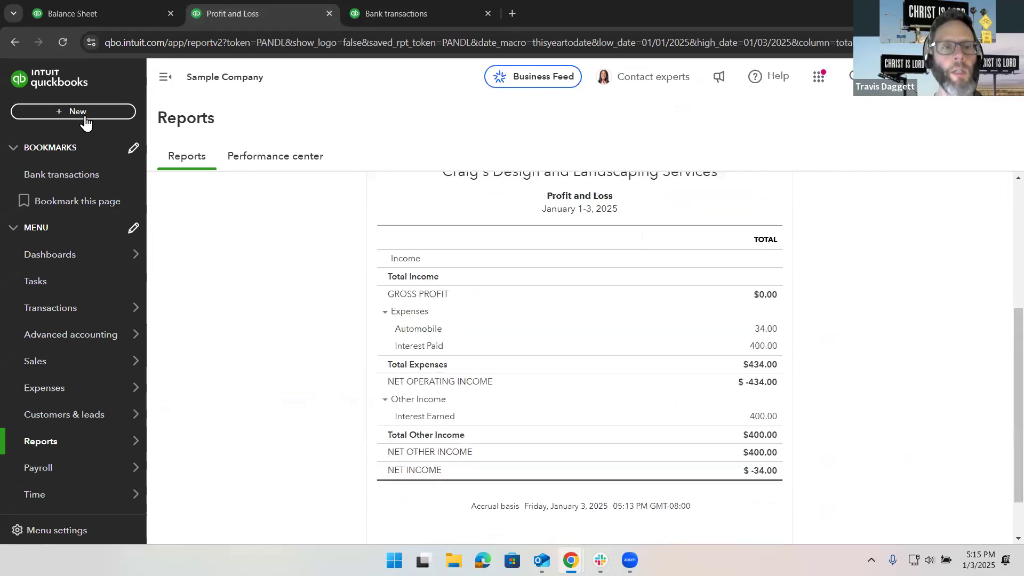
click(62, 46)
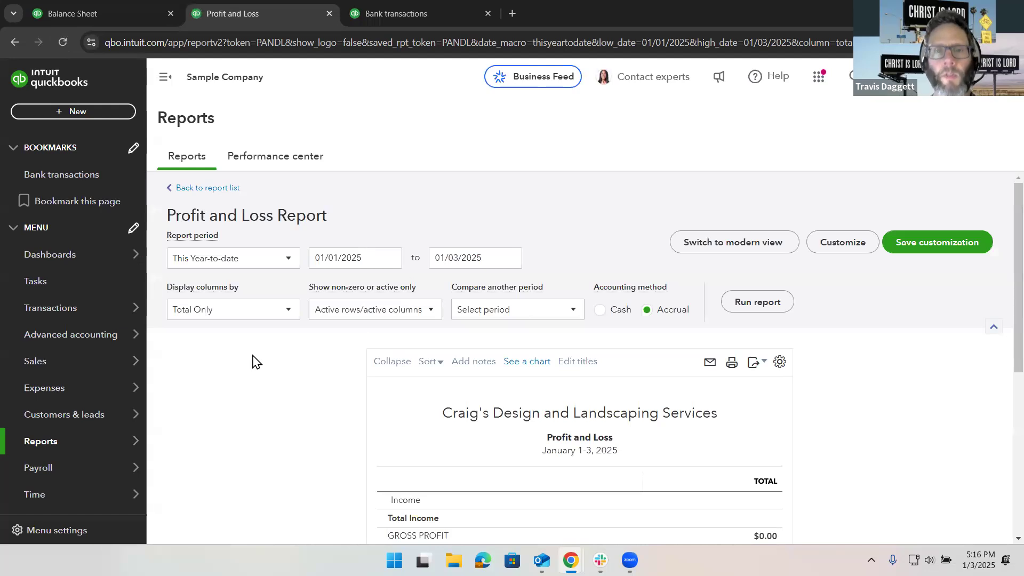
scroll(256, 380, down, 3)
scroll(256, 381, down, 2)
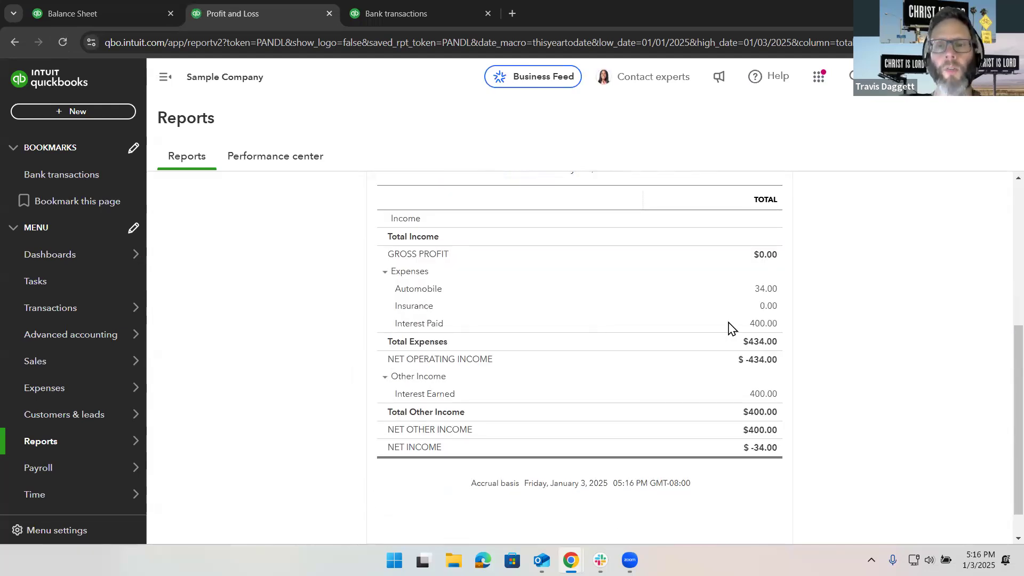
click(770, 312)
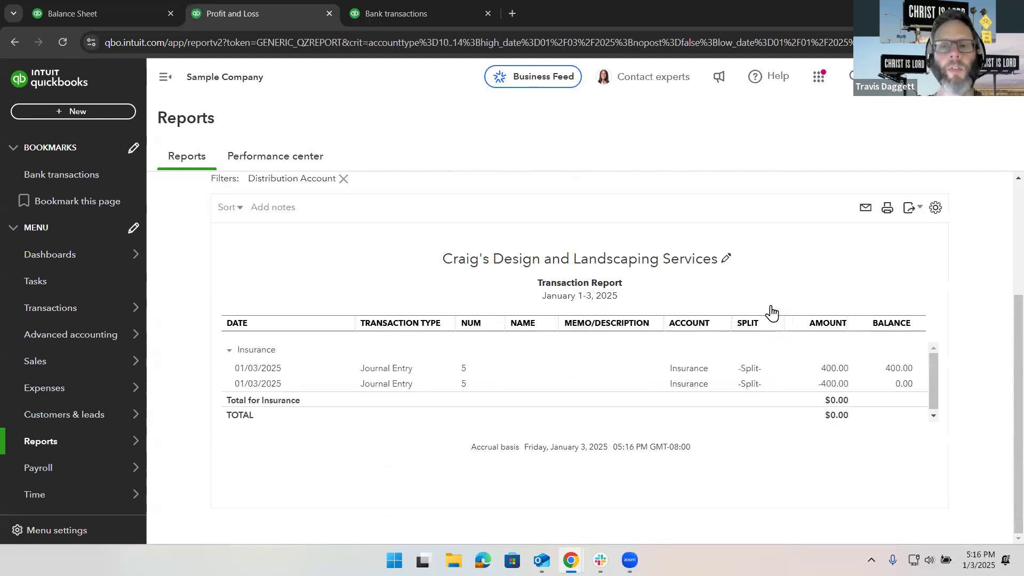